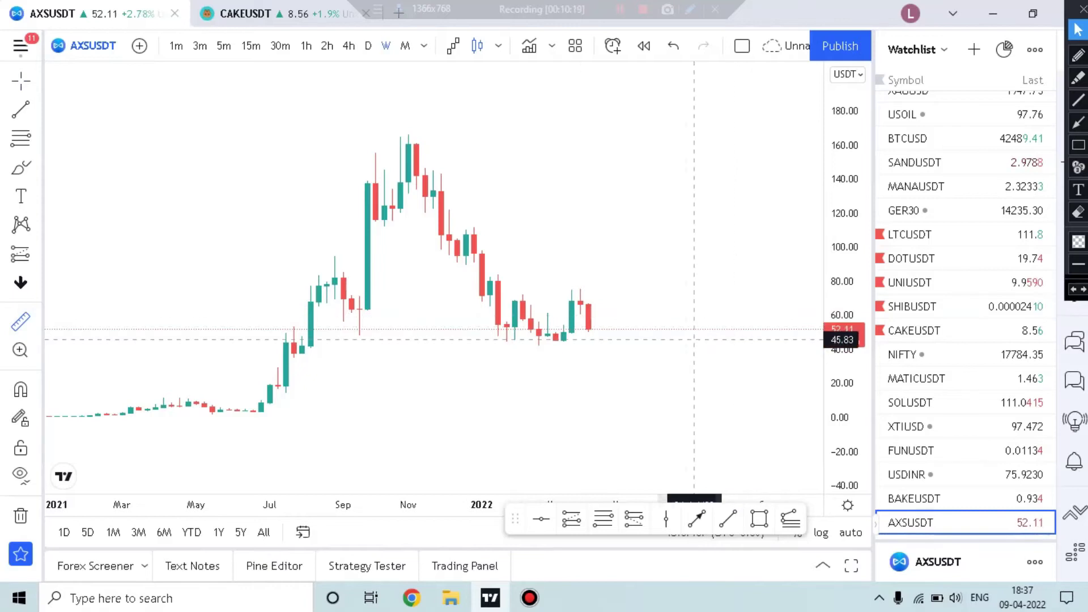
Measure price ranges beside the latest AXSUSDT weekly candles, including the drop from the November peak's level toward the recent price level
{"action": "left_click", "coordinate": [682, 343]}
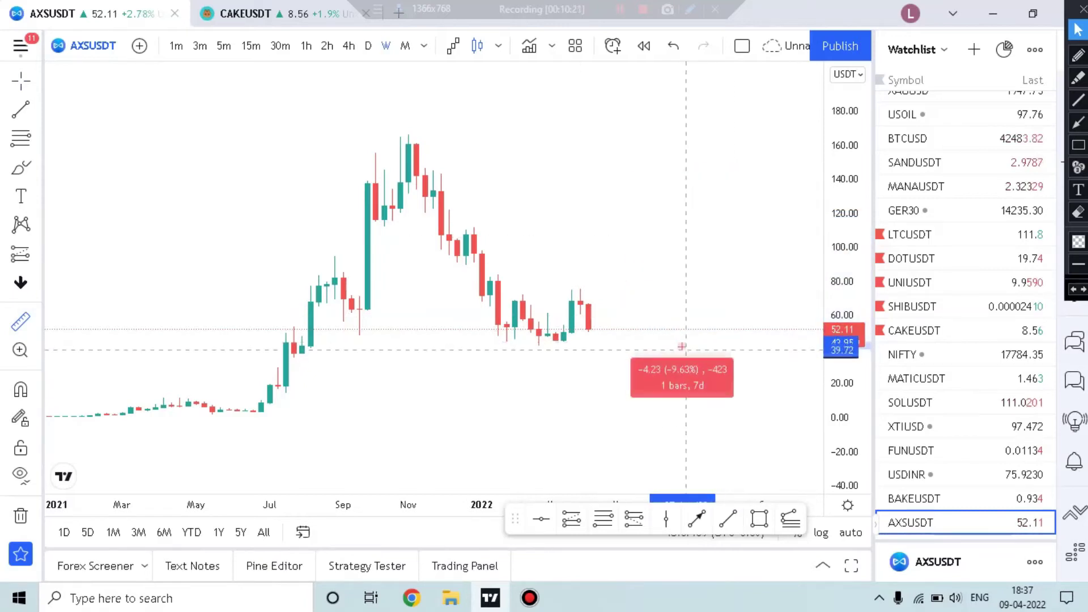
{"action": "left_click", "coordinate": [694, 337]}
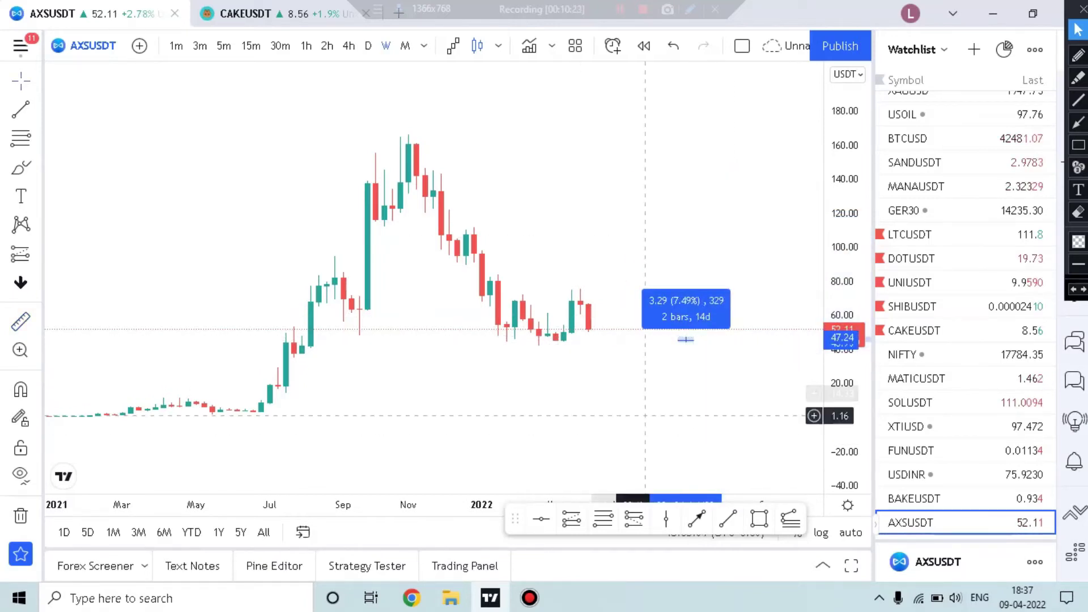
{"action": "left_click", "coordinate": [645, 415]}
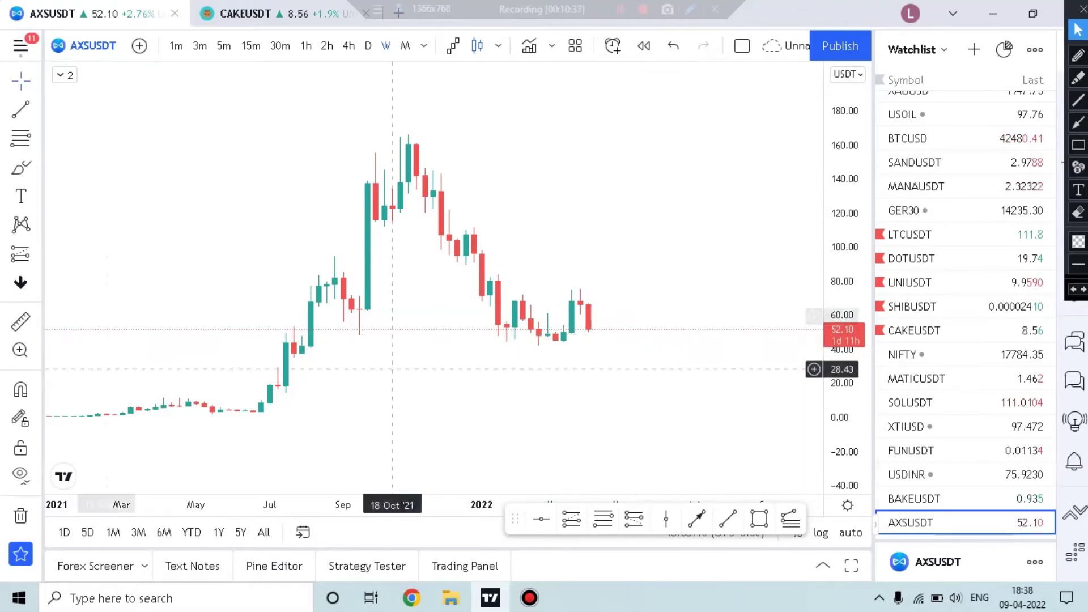
{"action": "left_click", "coordinate": [708, 132], "text": "shift"}
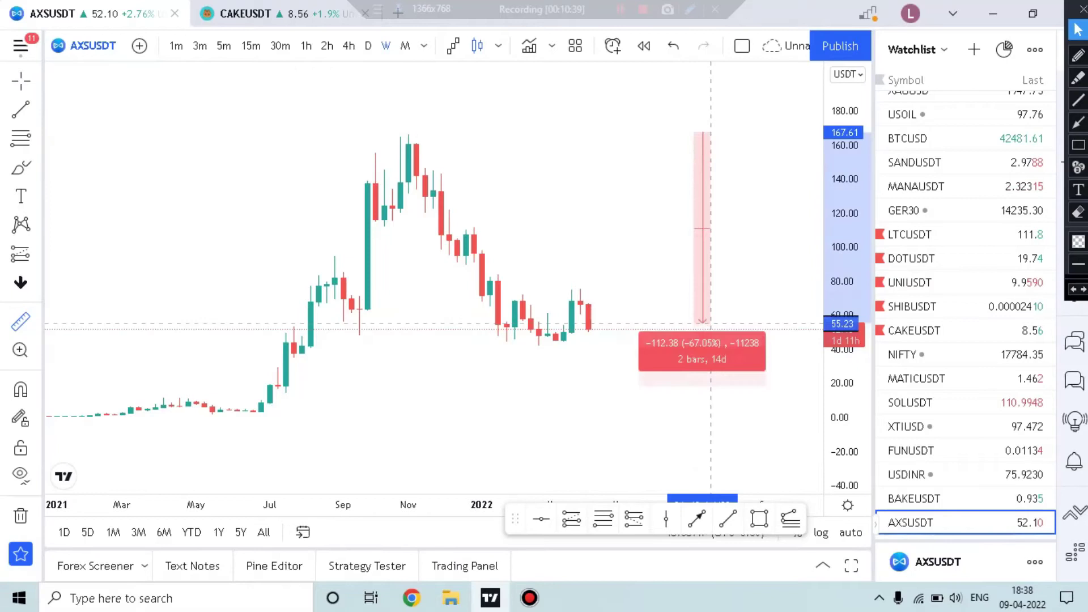
{"action": "left_click", "coordinate": [597, 350]}
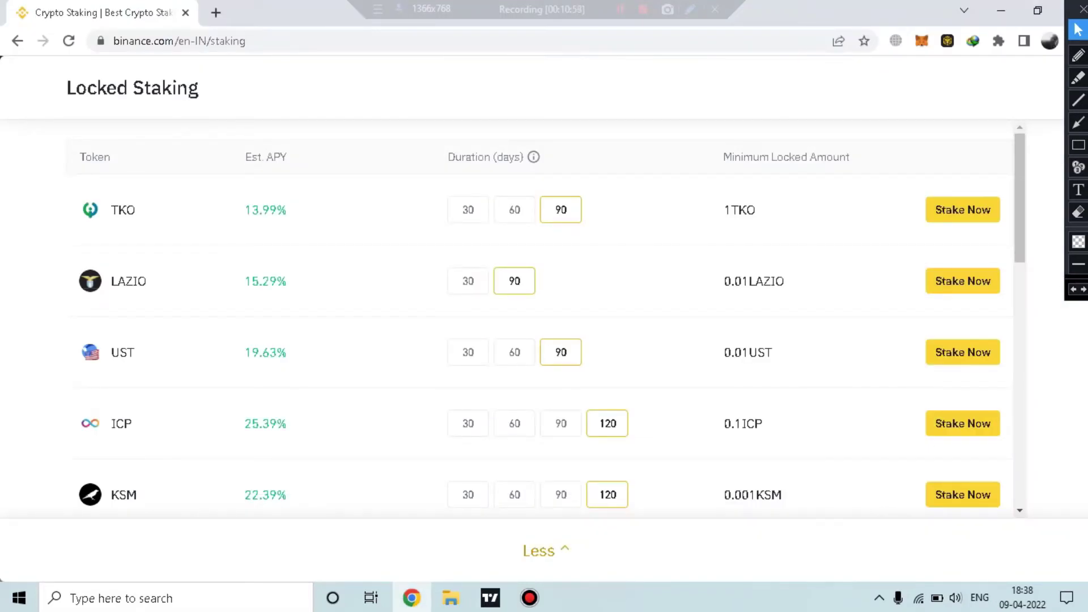
Look through the Locked Staking token list on Binance and reopen the Staking page from the wallet overview
{"action": "scroll", "coordinate": [110, 157], "scroll_direction": "down", "scroll_amount": 10}
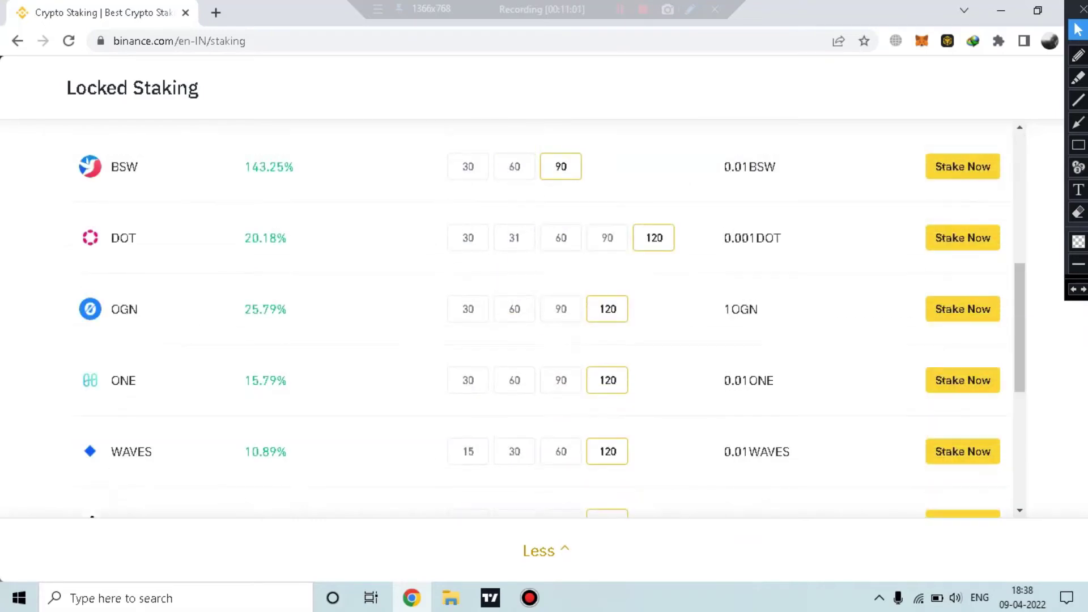
{"action": "scroll", "coordinate": [111, 157], "scroll_direction": "up", "scroll_amount": 10}
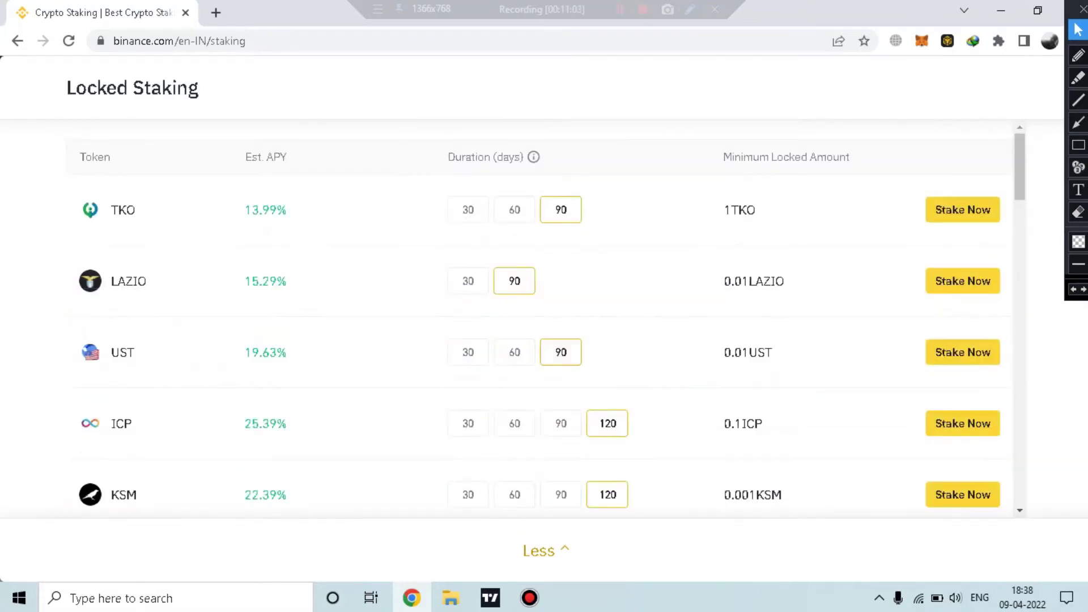
{"action": "left_click", "coordinate": [17, 41]}
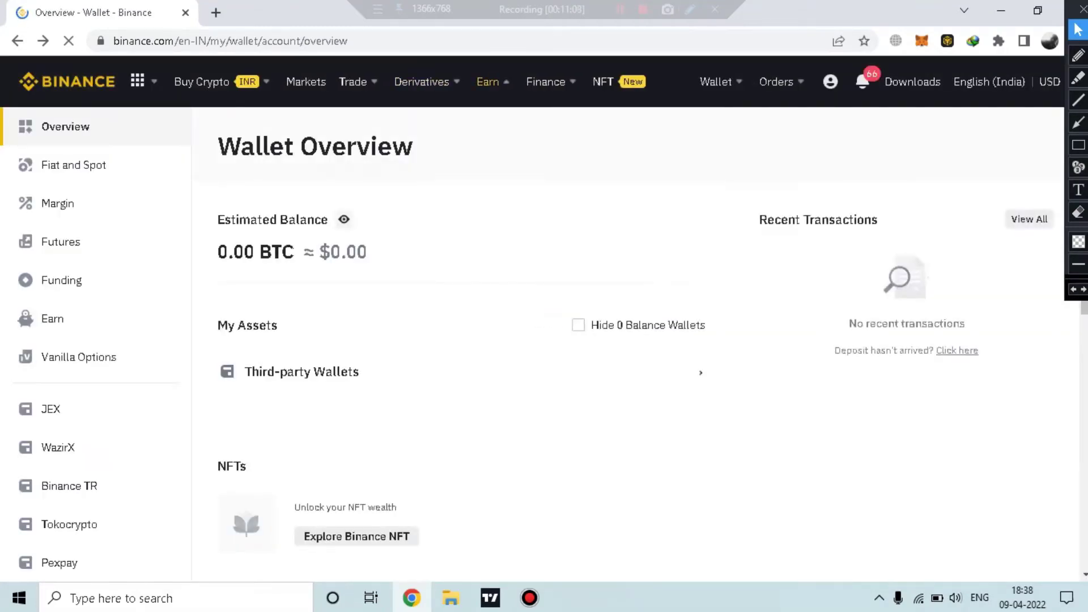
{"action": "mouse_move", "coordinate": [490, 81]}
{"action": "left_click", "coordinate": [852, 205]}
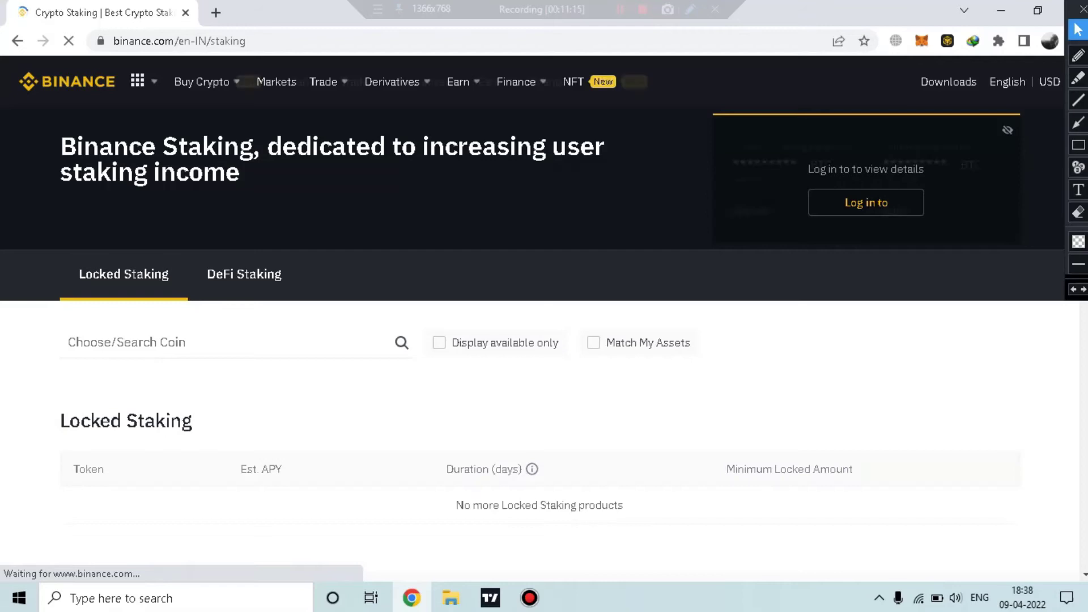
Search the Locked Staking products for axs and bring the matching product into view
{"action": "type", "text": "a"}
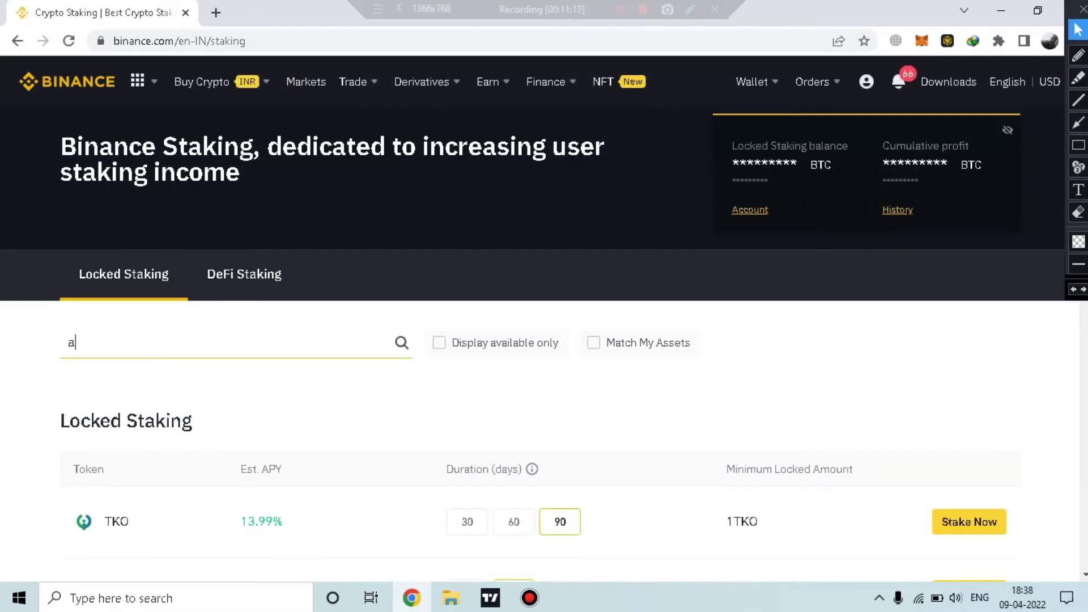
{"action": "type", "text": "xs"}
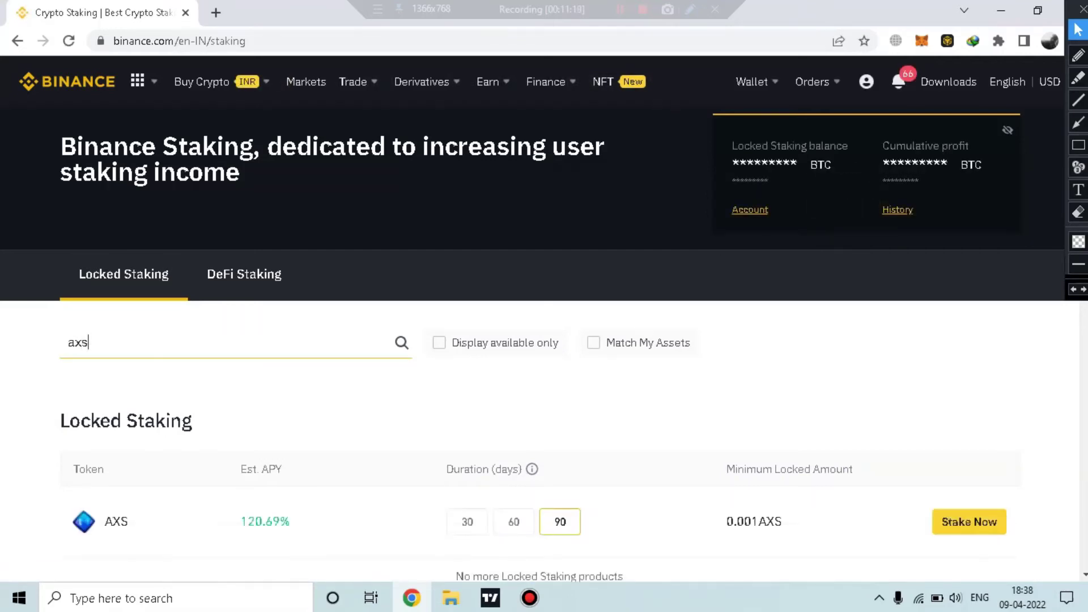
{"action": "scroll", "coordinate": [544, 340], "scroll_direction": "down", "scroll_amount": 2}
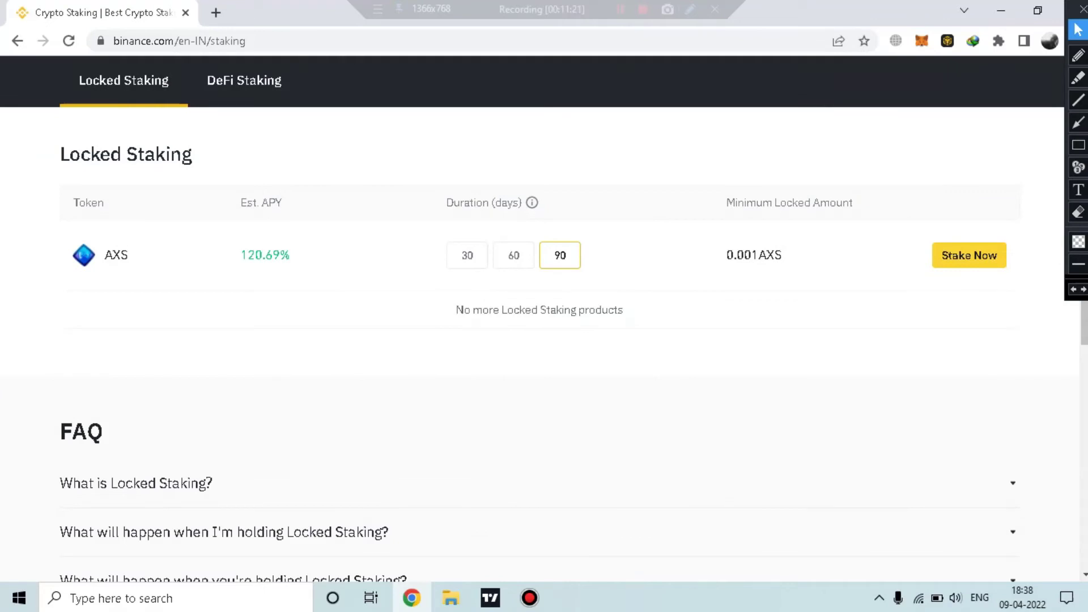
Mark the estimated APY and duration options of the AXS product with a rectangle, and return to the normal pointer
{"action": "left_click", "coordinate": [1077, 144]}
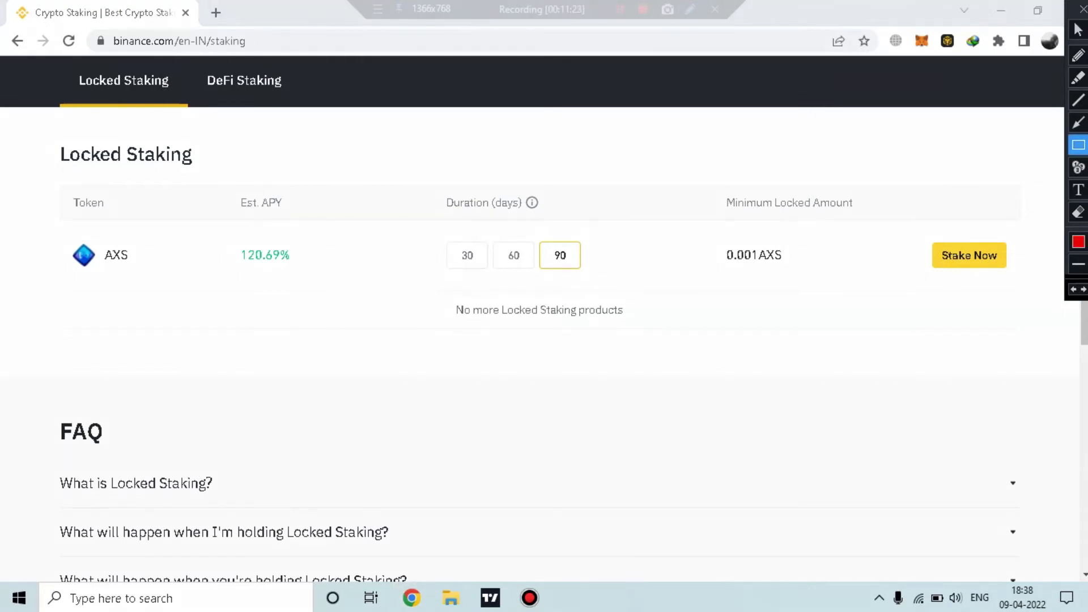
{"action": "mouse_move", "coordinate": [176, 220]}
{"action": "left_mouse_down"}
{"action": "mouse_move", "coordinate": [219, 260]}
{"action": "mouse_move", "coordinate": [594, 281]}
{"action": "left_mouse_up"}
{"action": "left_click", "coordinate": [1078, 30]}
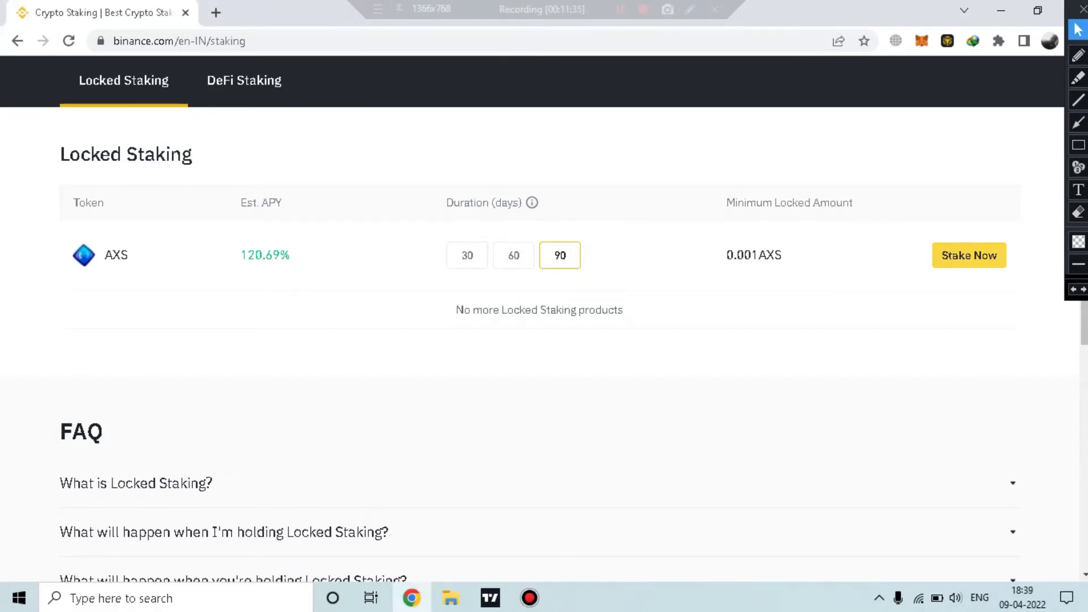
Select the 30-day duration for AXS, box its estimated APY in red, and clear the markup
{"action": "left_click", "coordinate": [467, 255]}
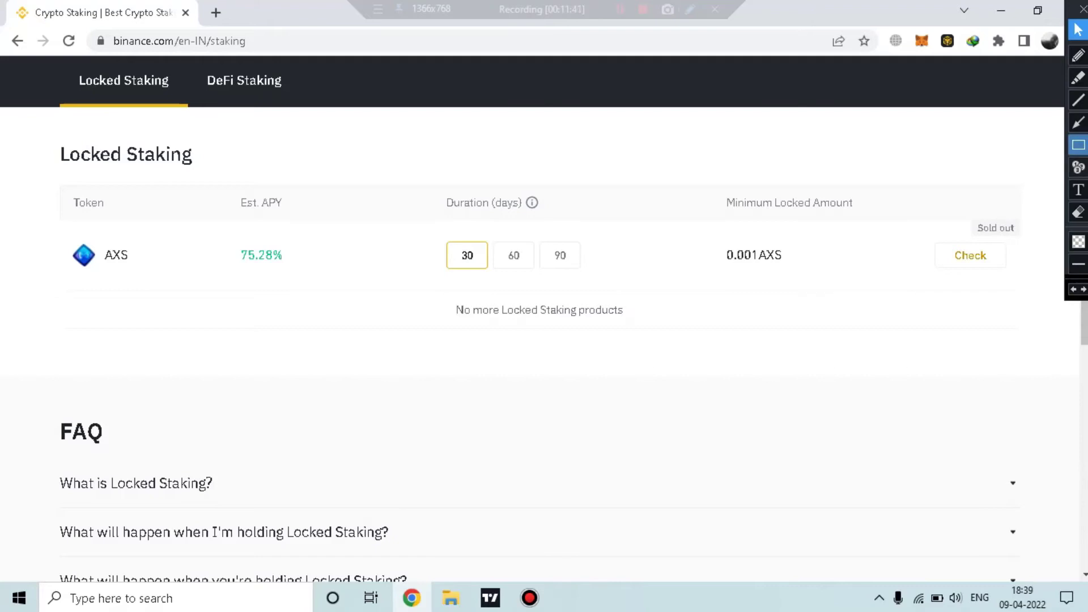
{"action": "left_click", "coordinate": [1077, 145]}
{"action": "left_click_drag", "start_coordinate": [191, 231], "coordinate": [309, 273]}
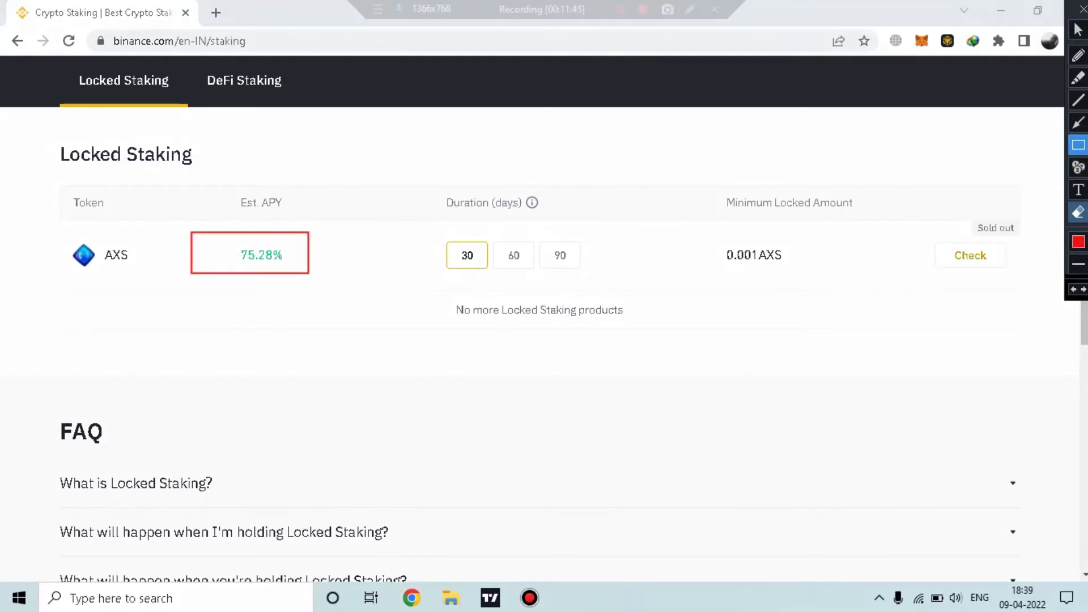
{"action": "left_click", "coordinate": [1078, 212]}
{"action": "left_click", "coordinate": [1077, 29]}
Compare the AXS staking durations by switching to 60, 90, 30 and back to 60 days
{"action": "left_click", "coordinate": [513, 255]}
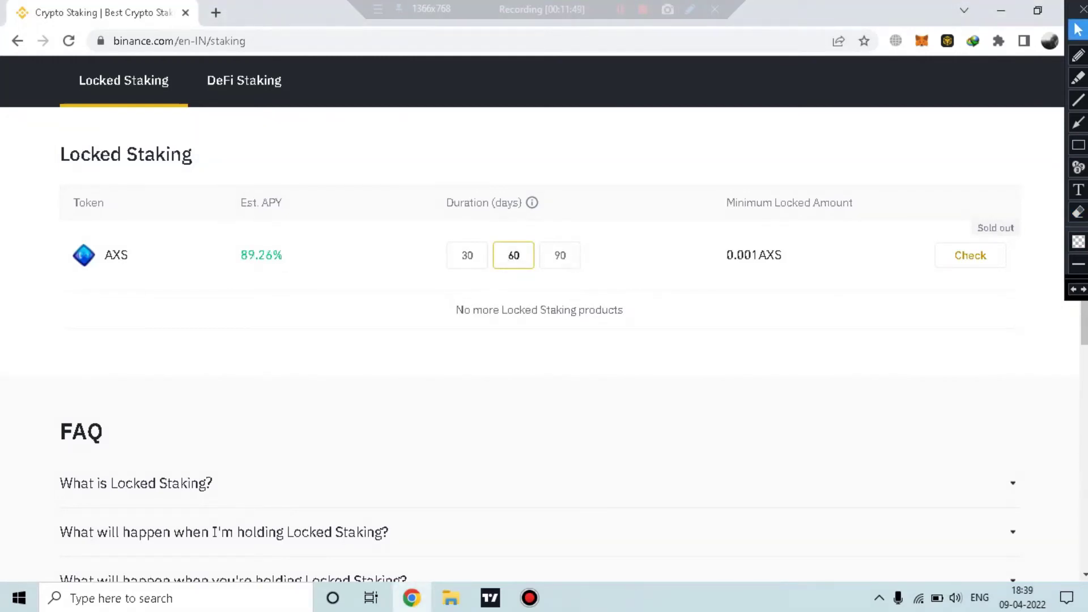
{"action": "left_click", "coordinate": [559, 255]}
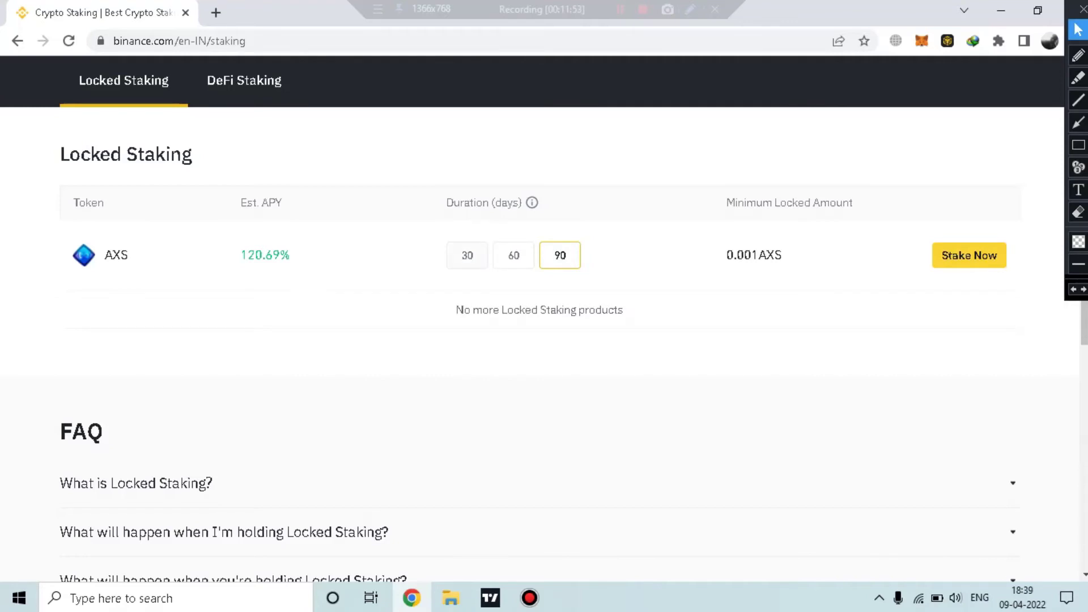
{"action": "left_click", "coordinate": [467, 255]}
{"action": "left_click", "coordinate": [513, 255]}
Draw a red rectangle around the availability label of the 60-day AXS product, and erase it
{"action": "left_click", "coordinate": [1078, 144]}
{"action": "left_click_drag", "start_coordinate": [930, 207], "coordinate": [1020, 264]}
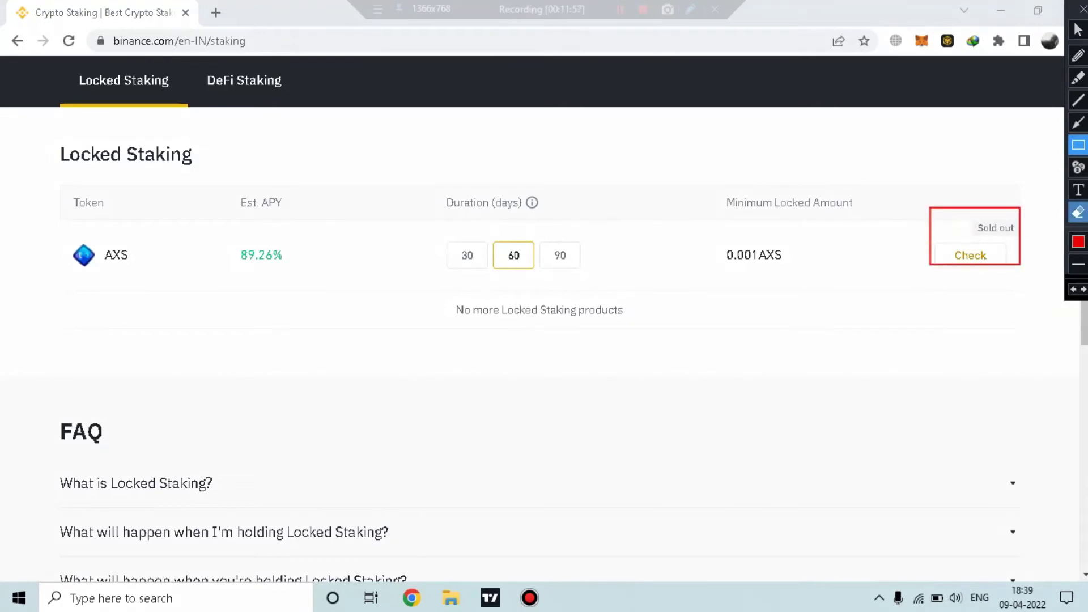
{"action": "left_click", "coordinate": [1078, 212]}
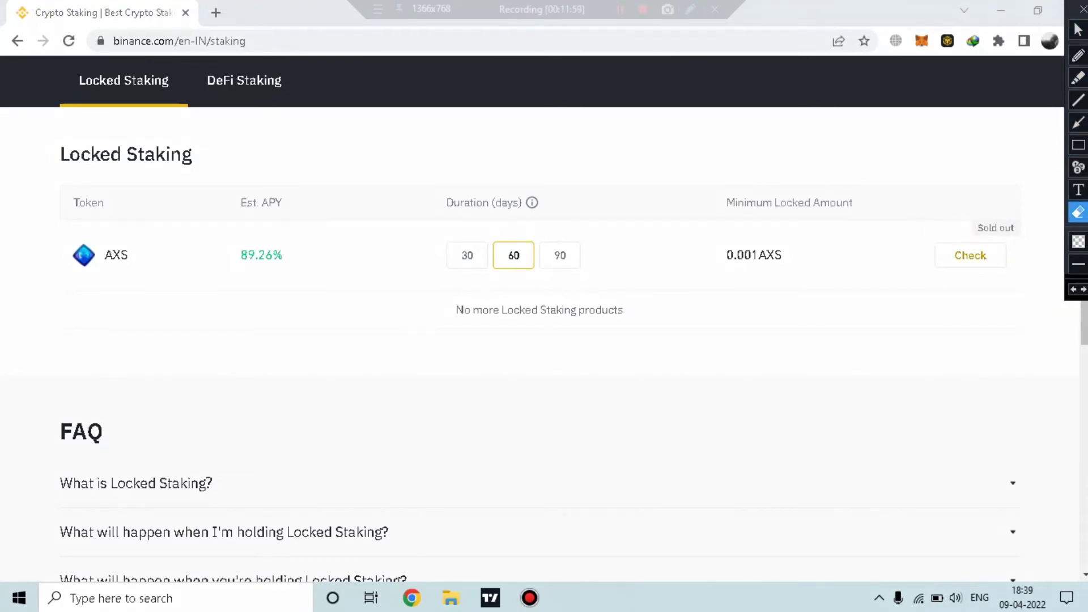
{"action": "left_click", "coordinate": [1079, 29]}
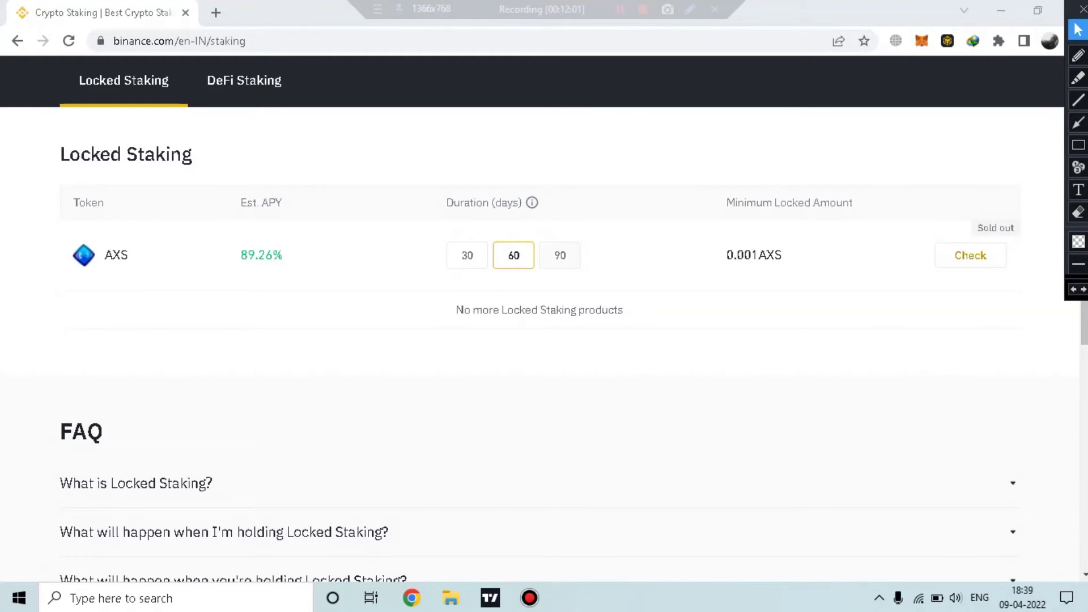
Select the 90-day duration for the AXS locked staking product
{"action": "left_click", "coordinate": [559, 255]}
{"action": "scroll", "coordinate": [538, 317], "scroll_direction": "up", "scroll_amount": 3}
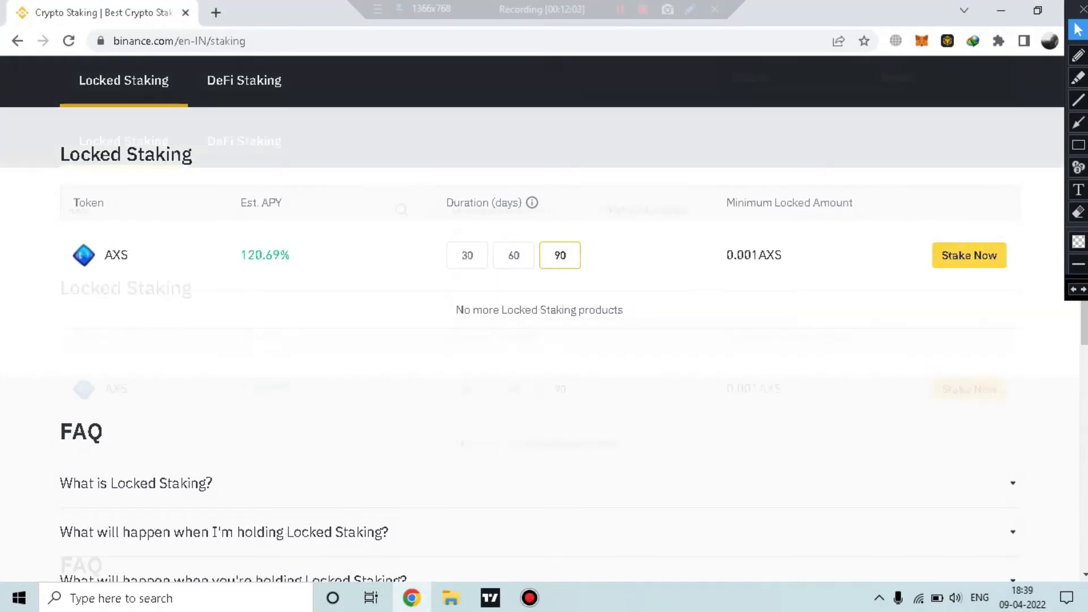
{"action": "scroll", "coordinate": [538, 317], "scroll_direction": "down", "scroll_amount": 3}
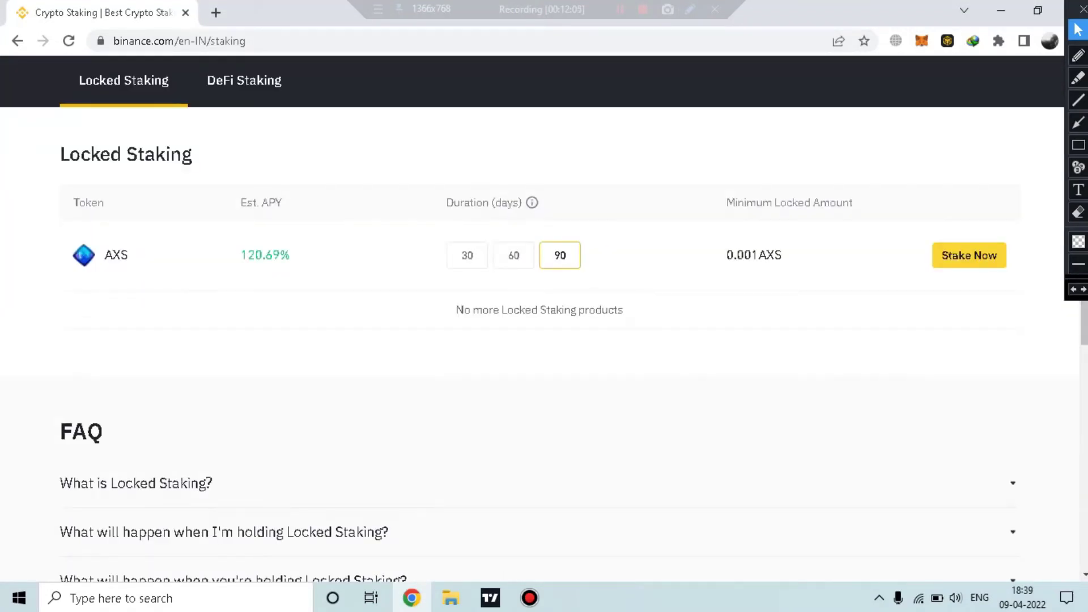
Open the 90-day AXS staking form and draw a red rectangle around the Locked Amount Limitation section
{"action": "left_click", "coordinate": [969, 255]}
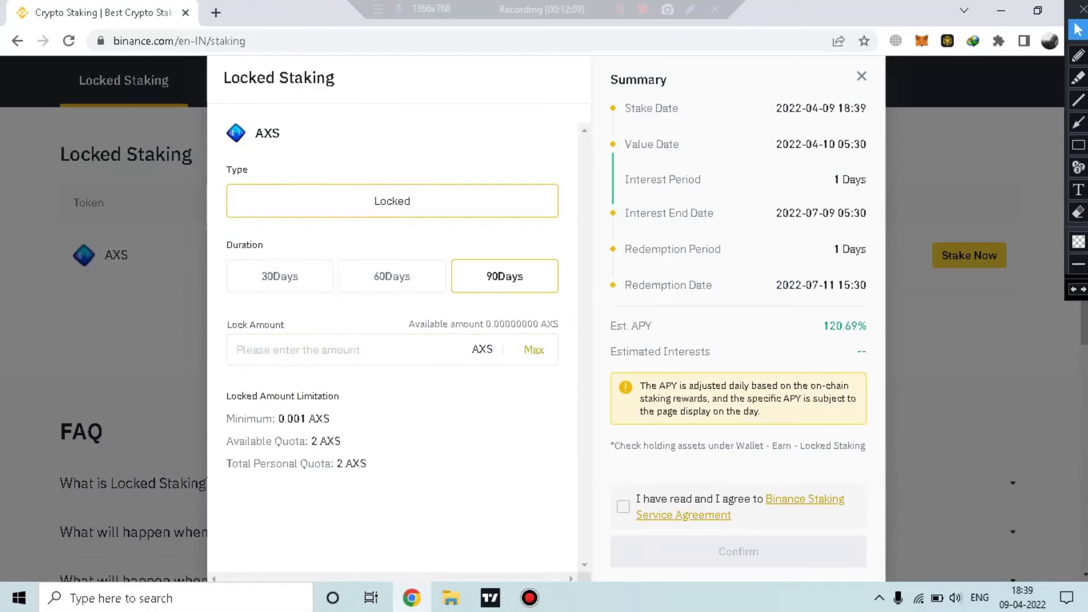
{"action": "left_click", "coordinate": [1078, 145]}
{"action": "mouse_move", "coordinate": [197, 367]}
{"action": "left_mouse_down"}
{"action": "mouse_move", "coordinate": [323, 488]}
{"action": "mouse_move", "coordinate": [388, 503]}
{"action": "left_mouse_up"}
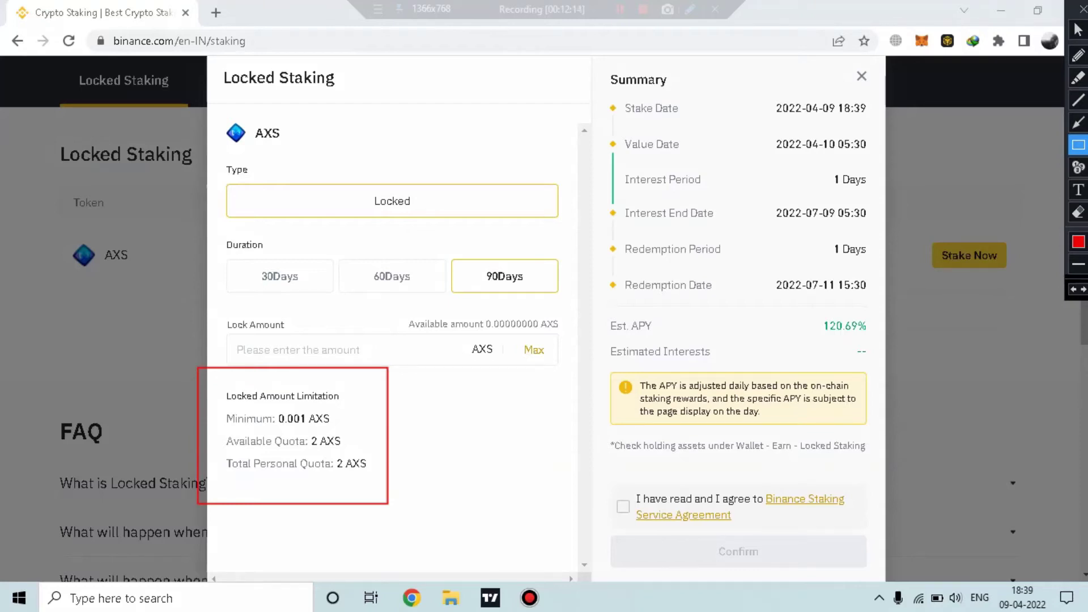
Try lock amounts of 1, 100 and 2 AXS in the staking form, and clear the amount
{"action": "left_click", "coordinate": [340, 350]}
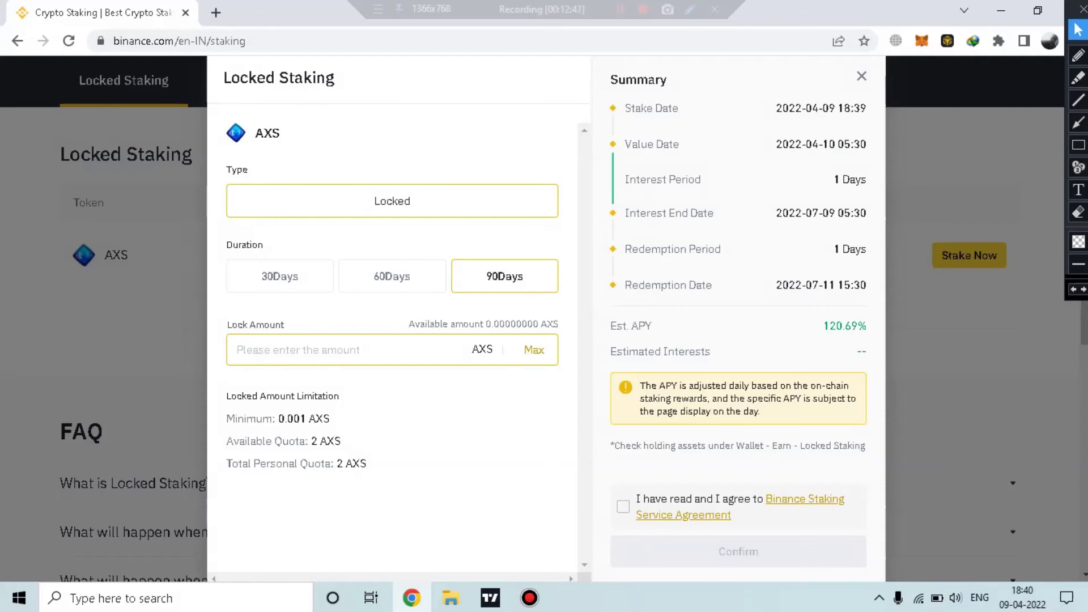
{"action": "type", "text": "1"}
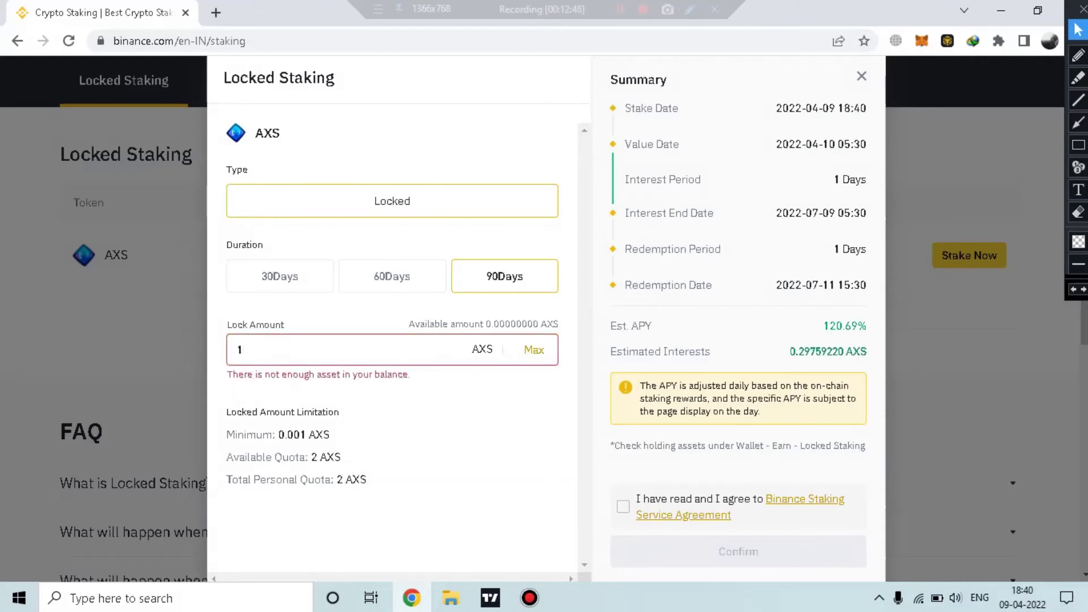
{"action": "type", "text": "000"}
{"action": "key", "text": "BackSpace"}
{"action": "key", "text": "BackSpace"}
{"action": "key", "text": "BackSpace"}
{"action": "key", "text": "BackSpace"}
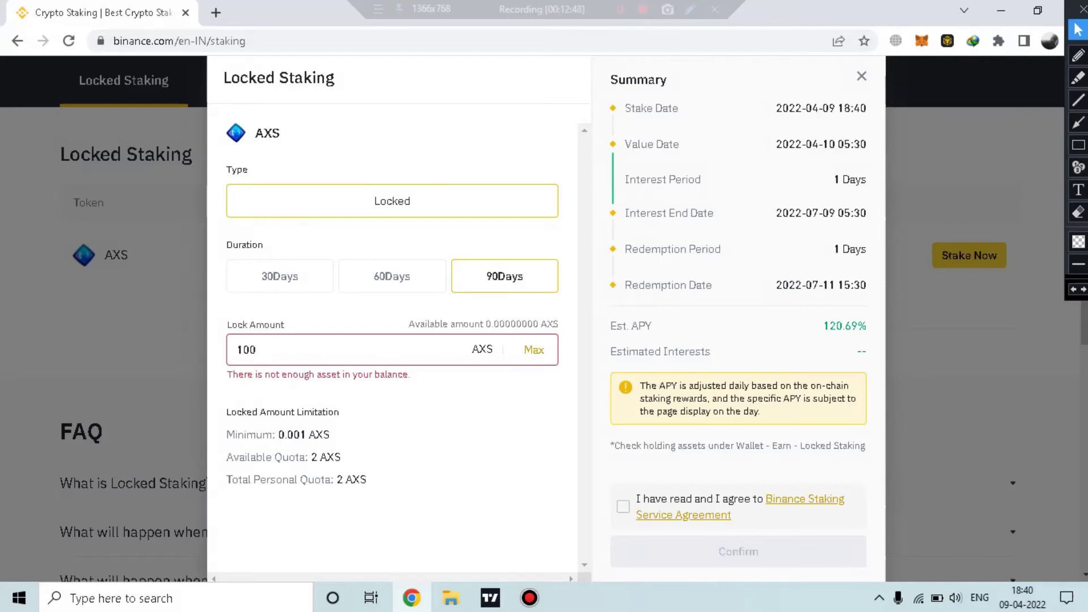
{"action": "type", "text": "20"}
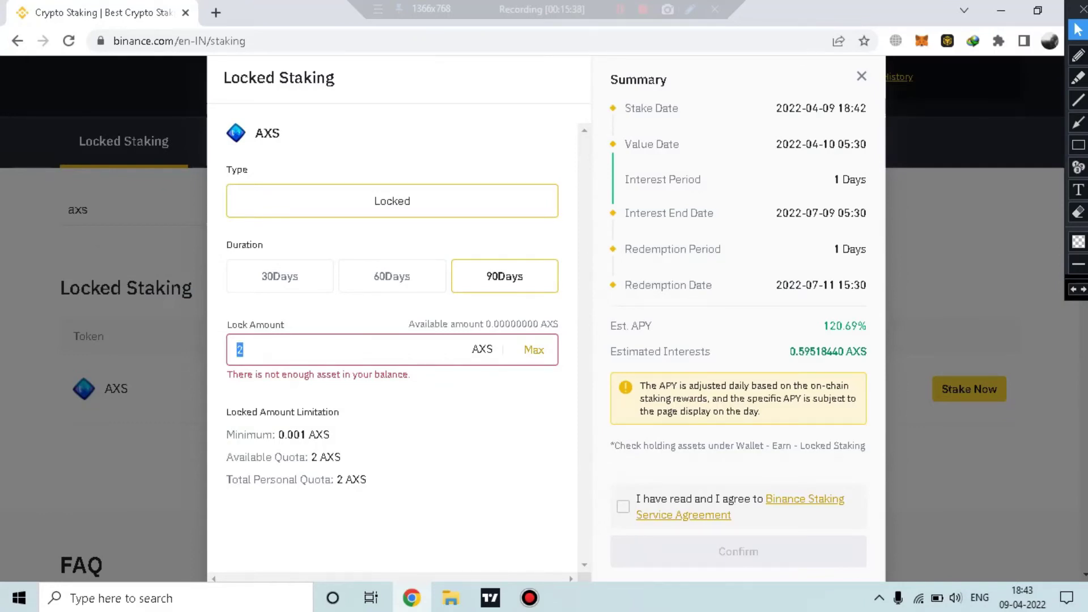
{"action": "key", "text": "BackSpace"}
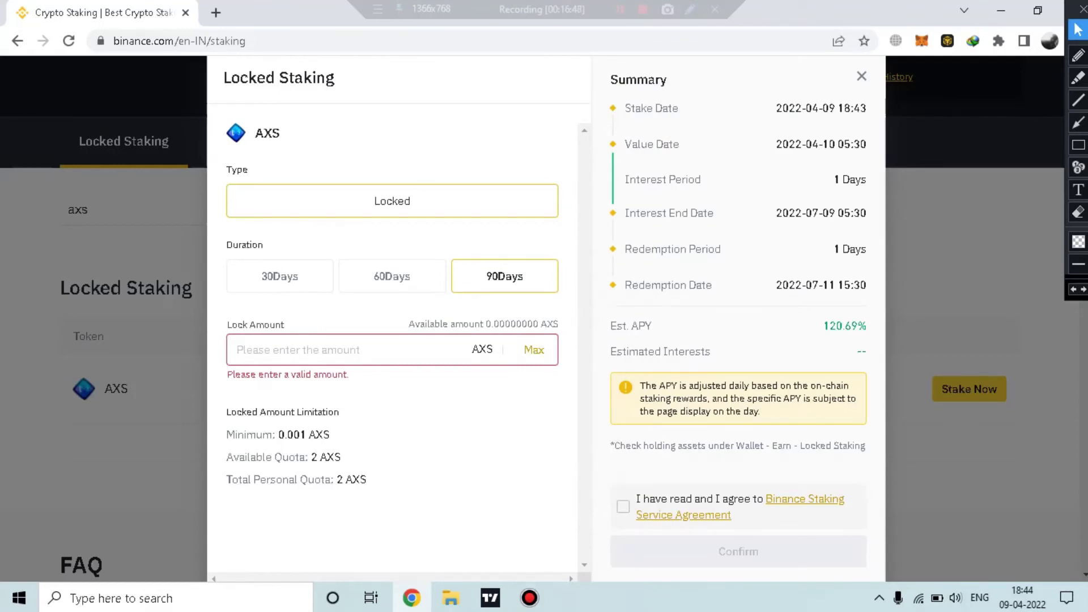
Switch to TradingView and examine the AXSUSDT weekly price history from the 2021 lows through the peak to the latest candles
{"action": "left_click", "coordinate": [490, 598]}
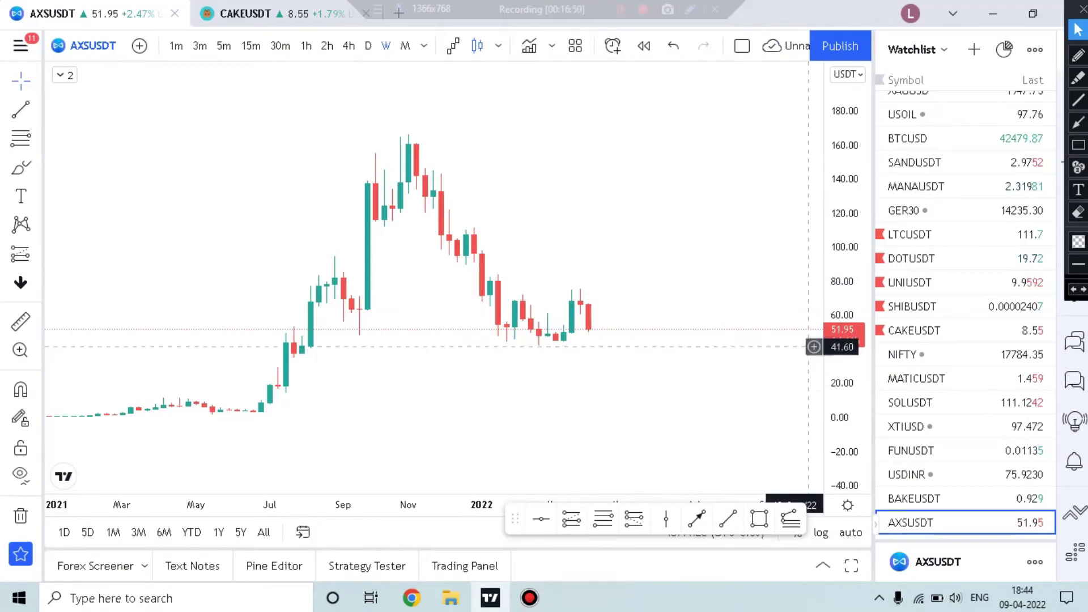
{"action": "scroll", "coordinate": [808, 389], "scroll_direction": "up", "scroll_amount": 2}
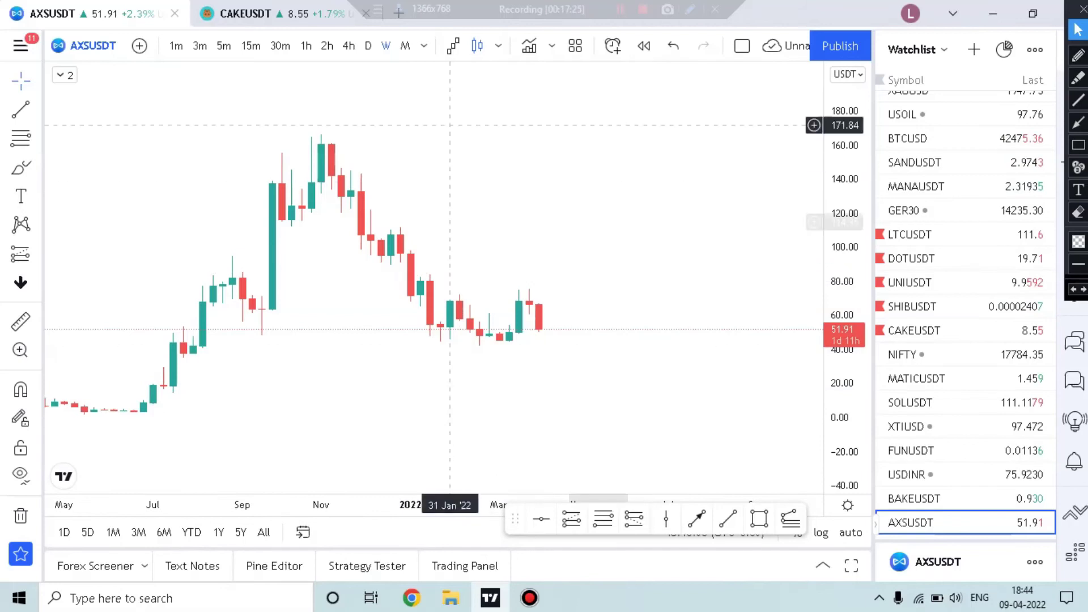
{"action": "scroll", "coordinate": [566, 133], "scroll_direction": "down", "scroll_amount": 3}
{"action": "left_click_drag", "start_coordinate": [844, 148], "coordinate": [838, 317]}
{"action": "left_click_drag", "start_coordinate": [701, 352], "coordinate": [623, 368]}
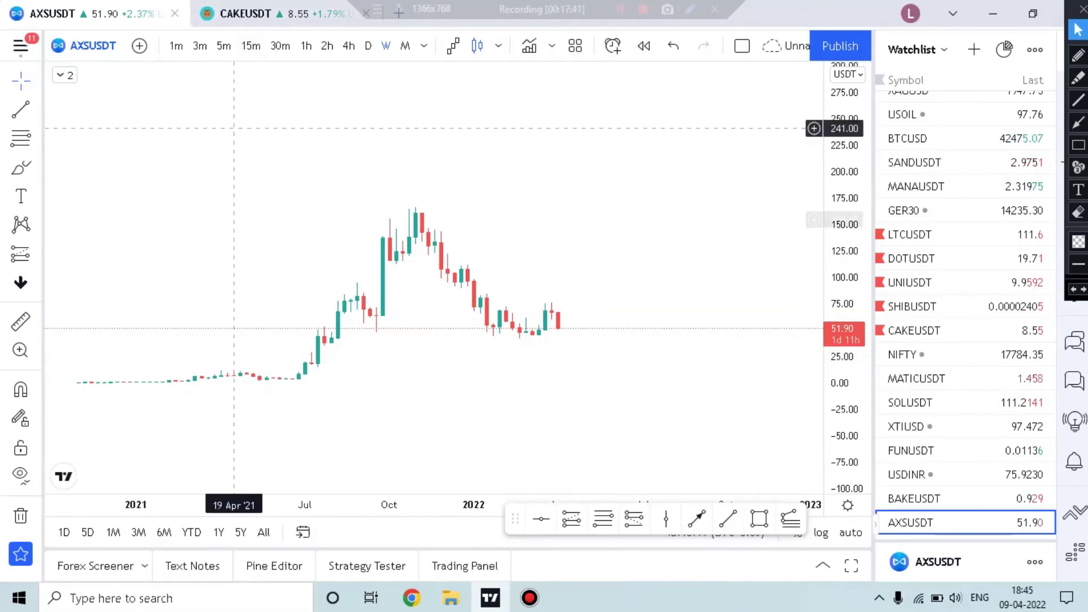
{"action": "scroll", "coordinate": [539, 383], "scroll_direction": "up", "scroll_amount": 2}
{"action": "left_click_drag", "start_coordinate": [529, 376], "coordinate": [666, 351]}
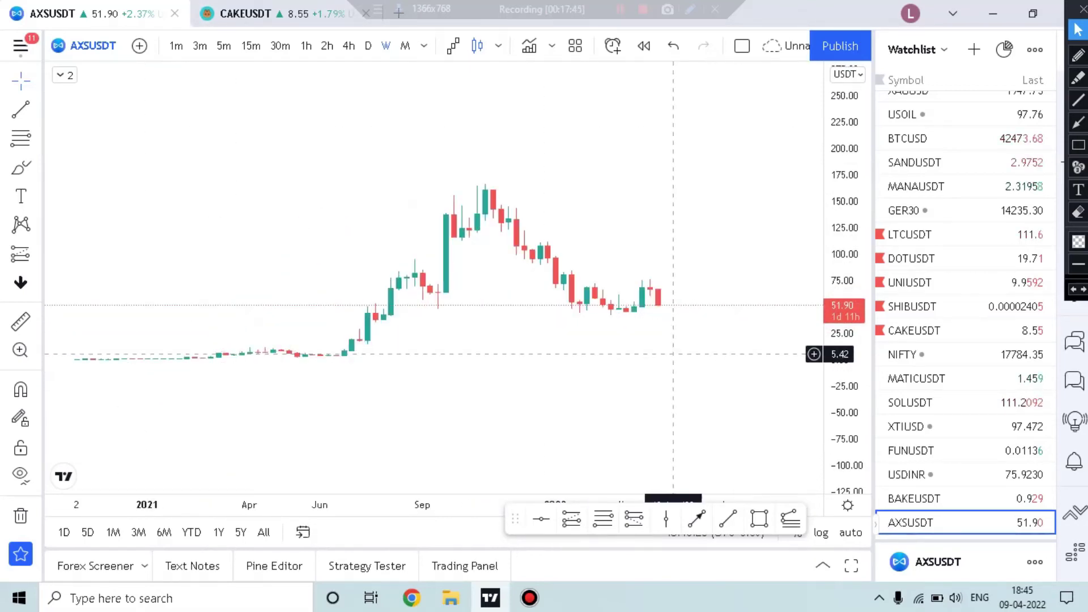
{"action": "scroll", "coordinate": [673, 355], "scroll_direction": "up", "scroll_amount": 1}
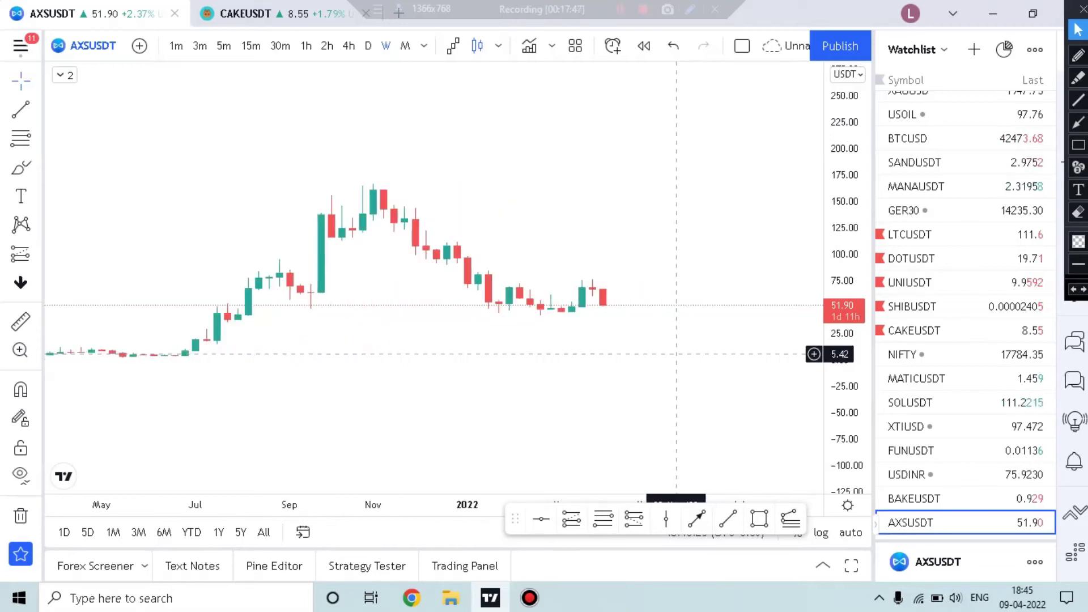
Examine the peak and latest candles of the AXSUSDT weekly chart, and bring up the CAKEUSDT chart
{"action": "left_click_drag", "start_coordinate": [674, 347], "coordinate": [550, 370]}
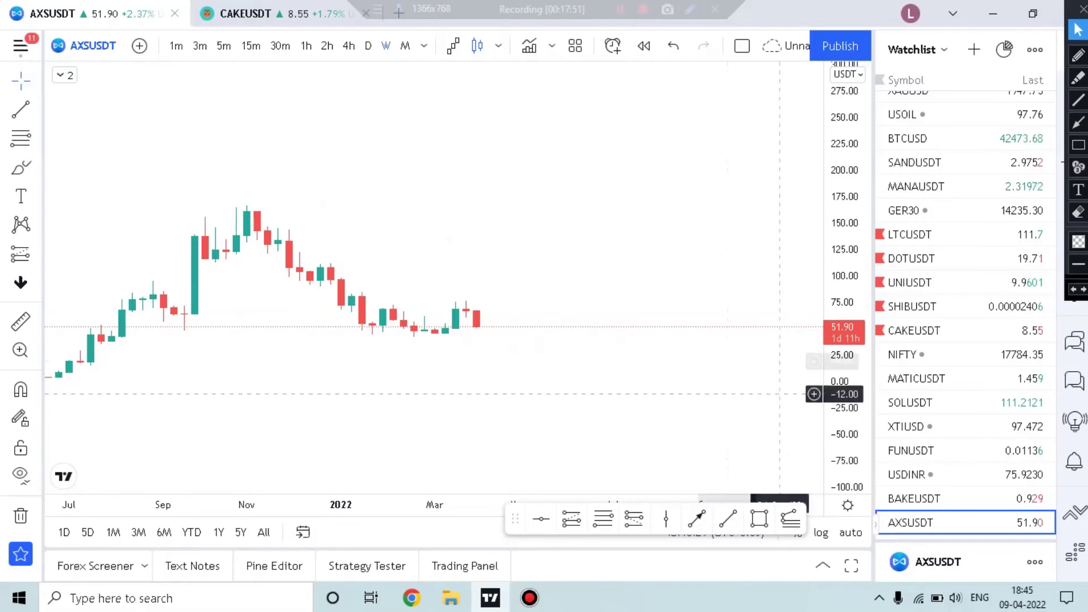
{"action": "scroll", "coordinate": [682, 353], "scroll_direction": "down", "scroll_amount": 4}
{"action": "scroll", "coordinate": [679, 353], "scroll_direction": "up", "scroll_amount": 5}
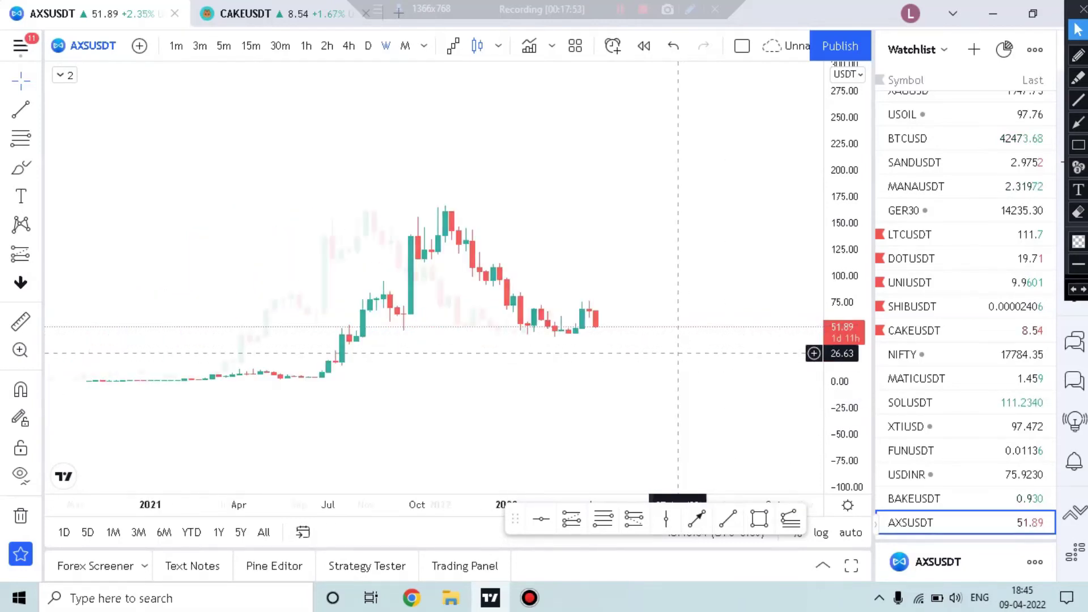
{"action": "left_click_drag", "start_coordinate": [494, 358], "coordinate": [633, 372]}
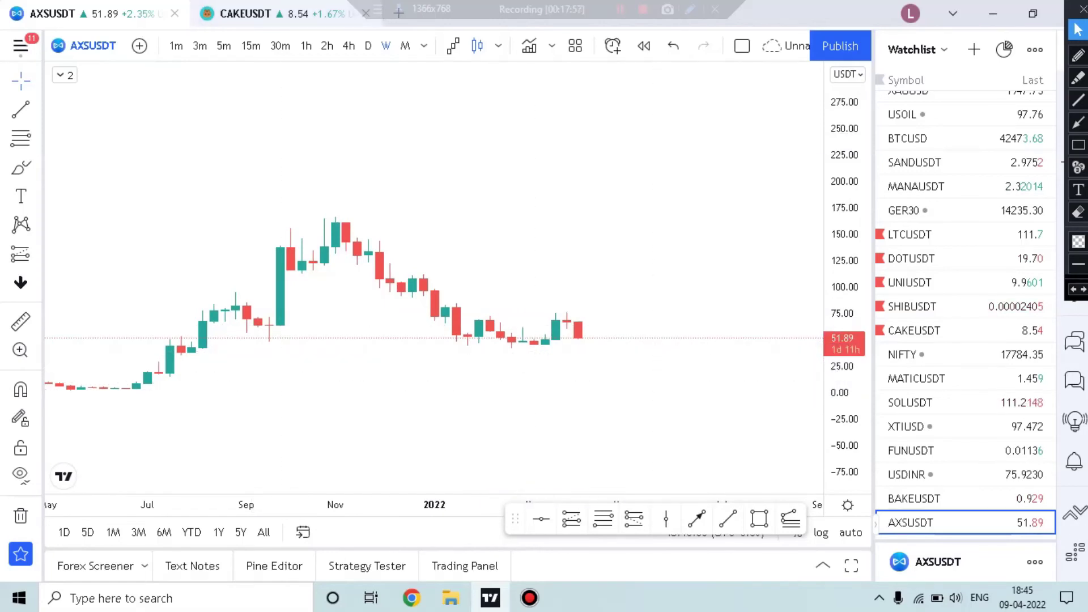
{"action": "left_click", "coordinate": [238, 13]}
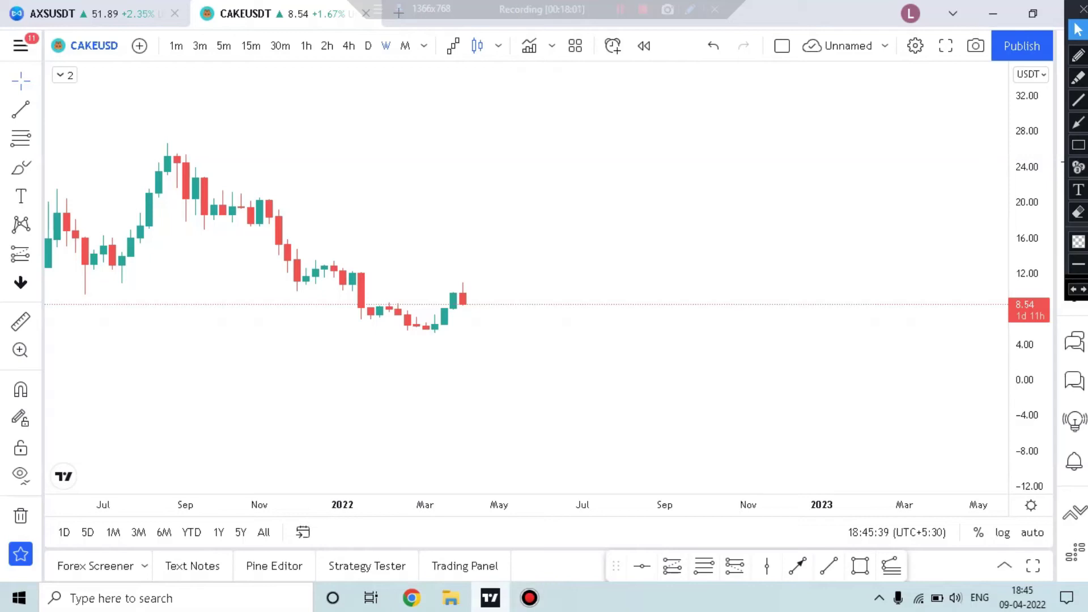
Switch back to Binance in Chrome, close the AXS staking form and search the locked staking products for cake
{"action": "left_click", "coordinate": [412, 598]}
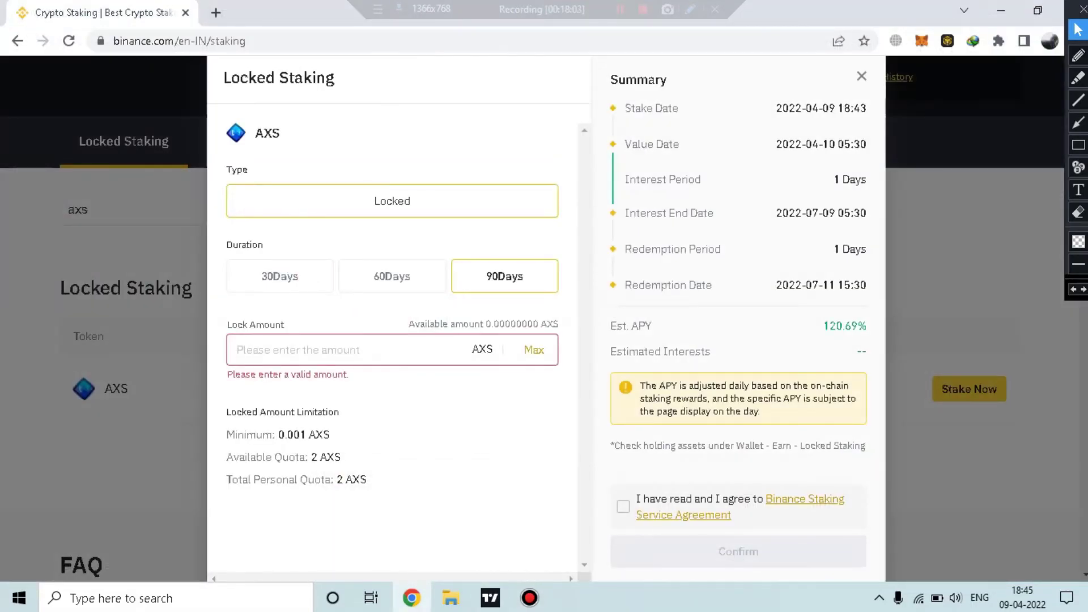
{"action": "key", "text": "Escape"}
{"action": "left_click", "coordinate": [89, 210]}
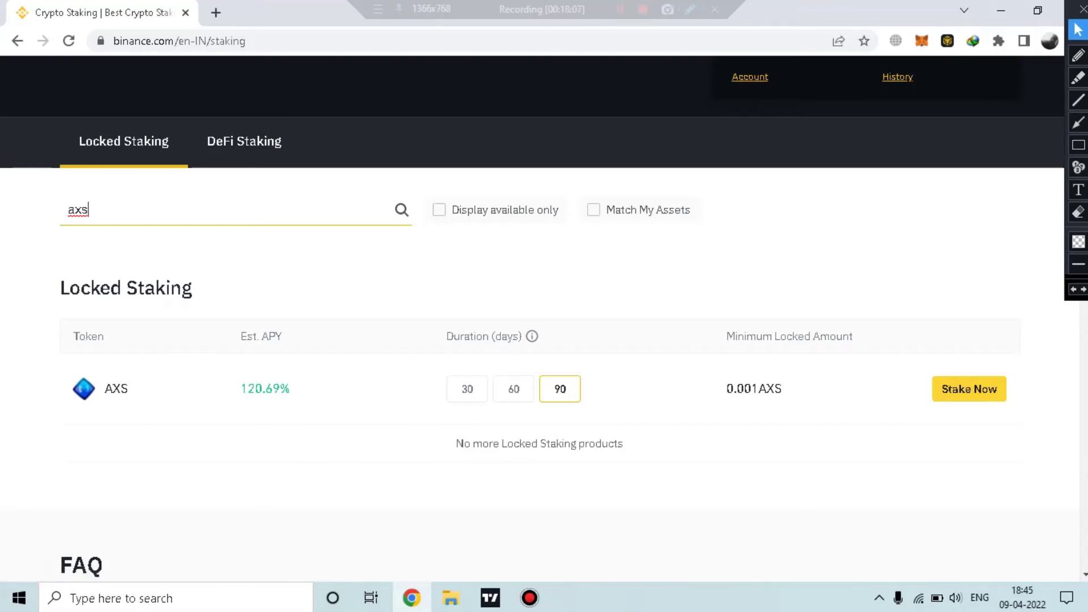
{"action": "right_click", "coordinate": [18, 41]}
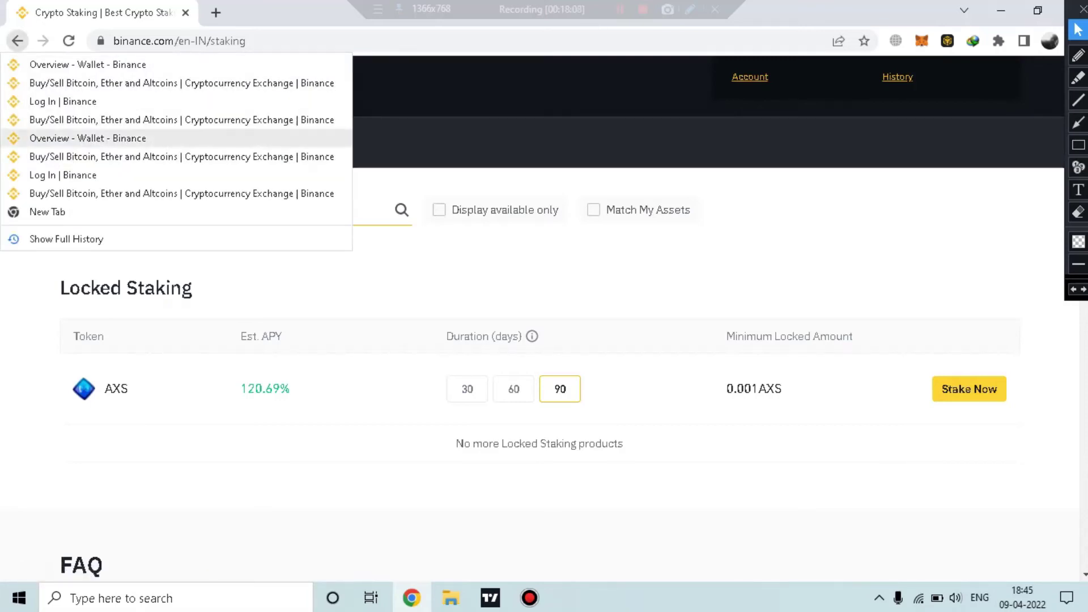
{"action": "left_click", "coordinate": [192, 288]}
{"action": "left_click", "coordinate": [89, 209]}
{"action": "key", "text": "BackSpace"}
{"action": "key", "text": "BackSpace"}
{"action": "key", "text": "BackSpace"}
{"action": "type", "text": "c"}
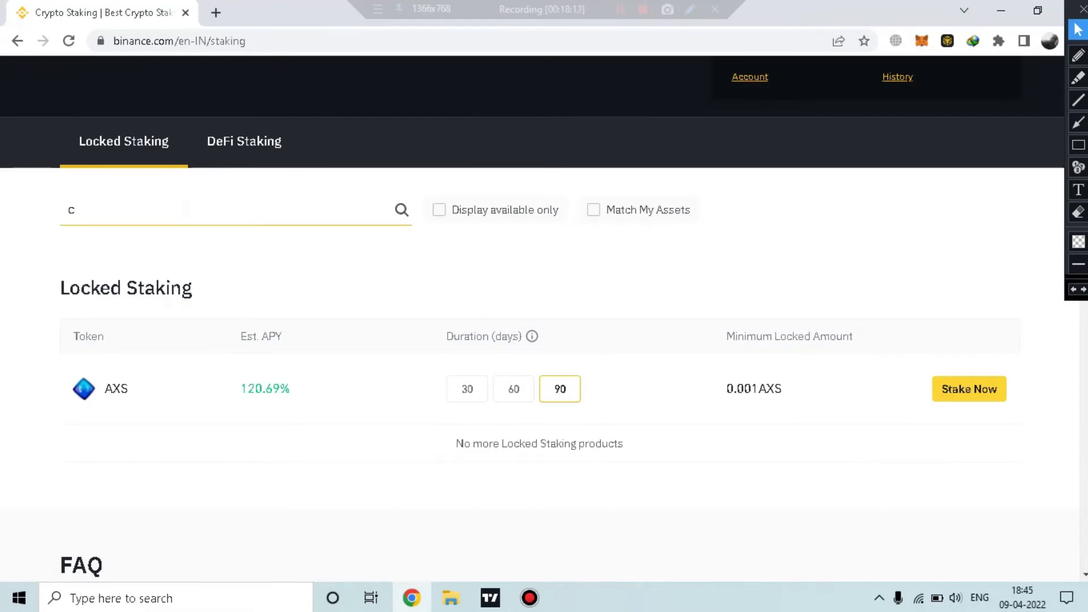
{"action": "type", "text": "ake"}
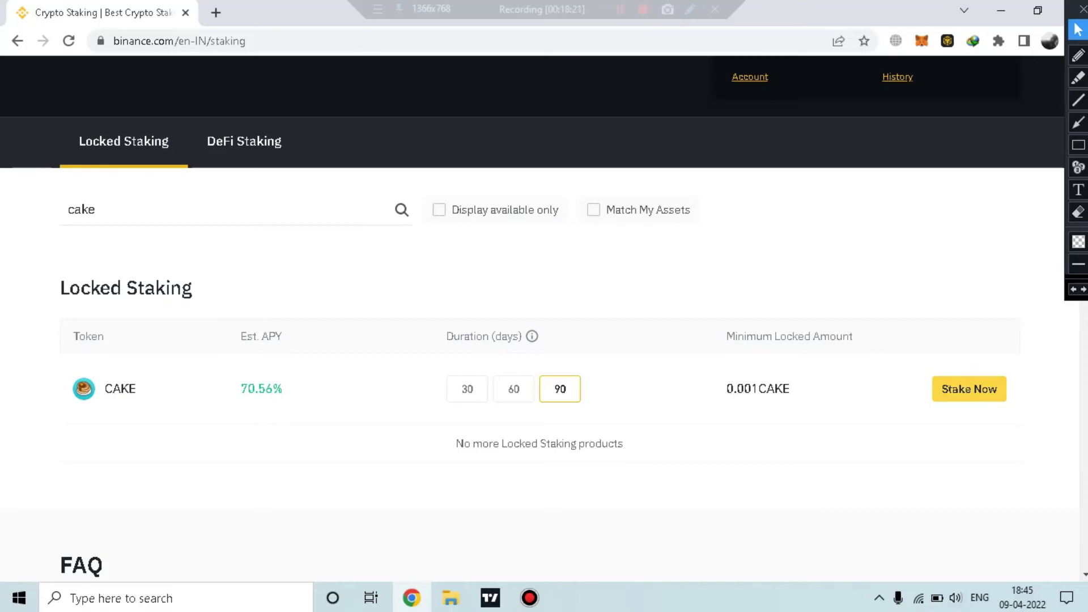
View and close the 90-day CAKE staking form, and briefly outline the product's Est. APY with a red rectangle
{"action": "left_click", "coordinate": [969, 388]}
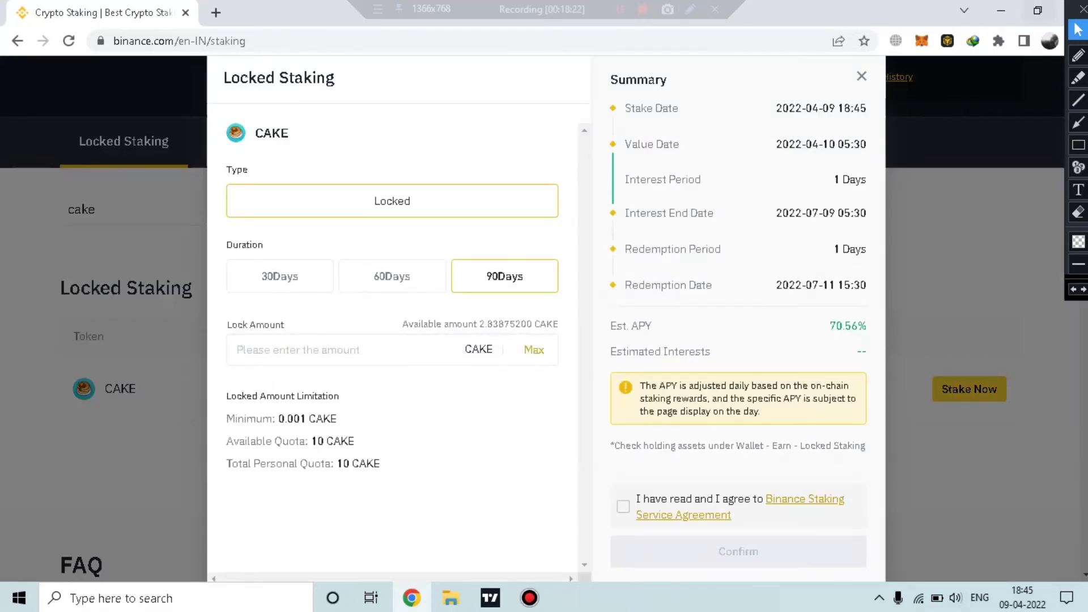
{"action": "key", "text": "Escape"}
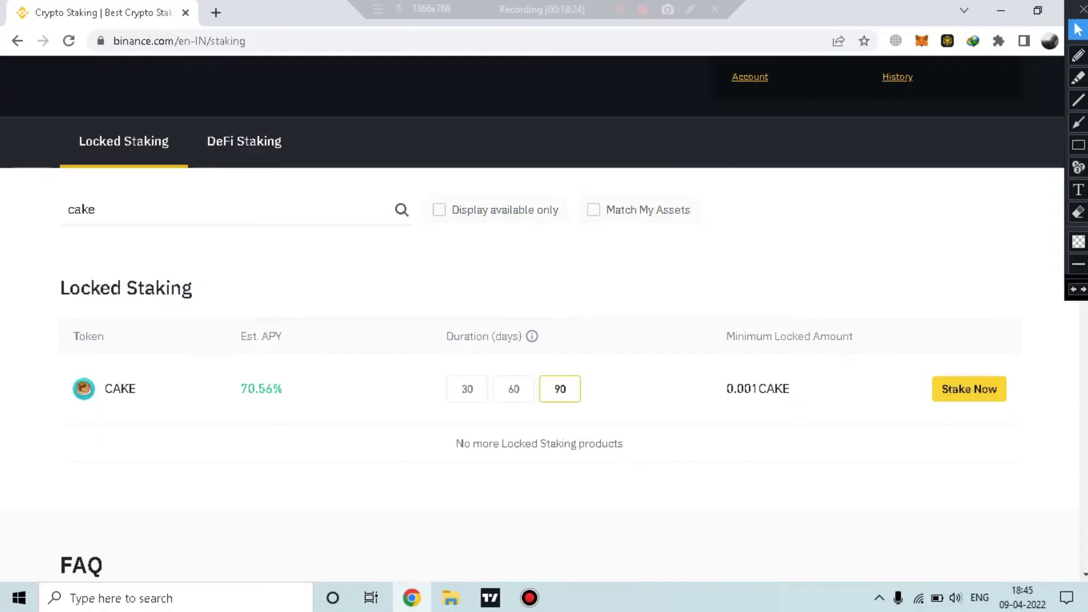
{"action": "left_click", "coordinate": [1079, 145]}
{"action": "left_click_drag", "start_coordinate": [218, 373], "coordinate": [286, 408]}
{"action": "key", "text": "ctrl+z"}
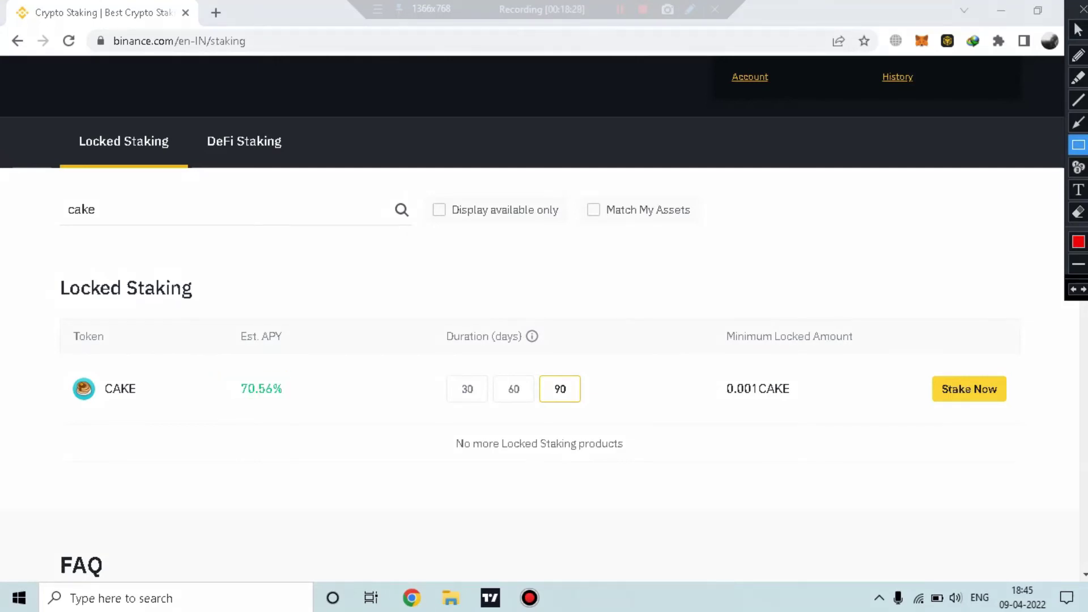
{"action": "left_click", "coordinate": [1077, 29]}
Compare the CAKE locked staking terms for 30 and 60 days, ending with the 30-day duration selected
{"action": "left_click", "coordinate": [466, 388]}
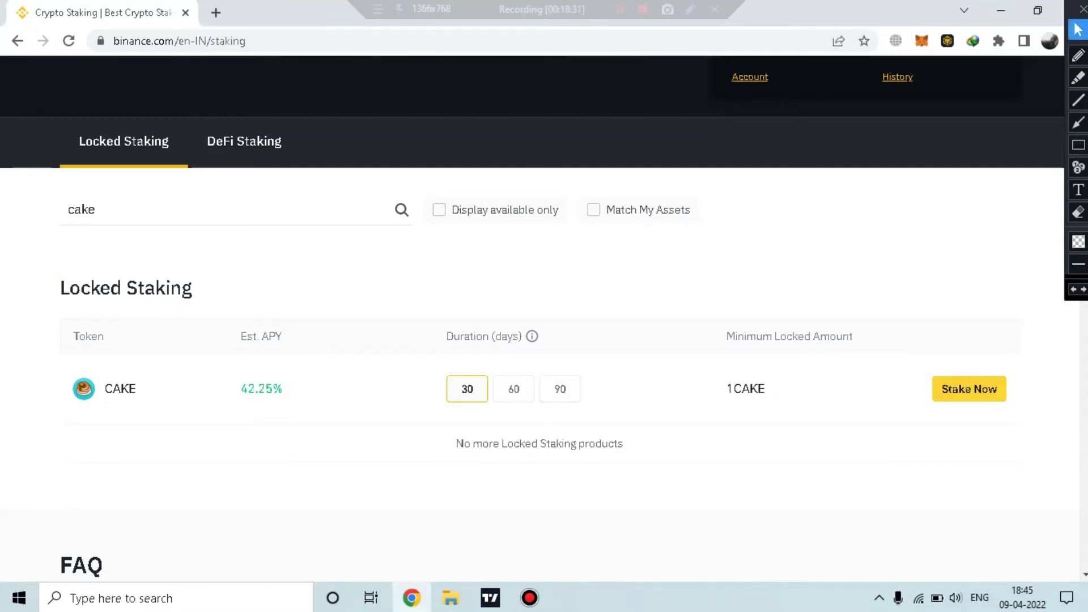
{"action": "left_click", "coordinate": [513, 389]}
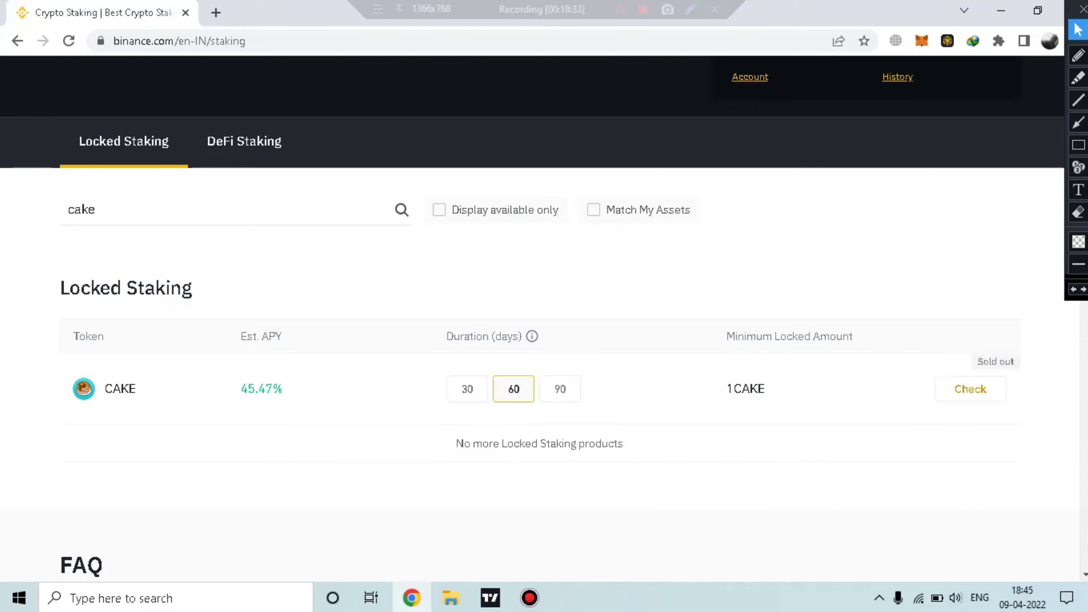
{"action": "left_click", "coordinate": [466, 388]}
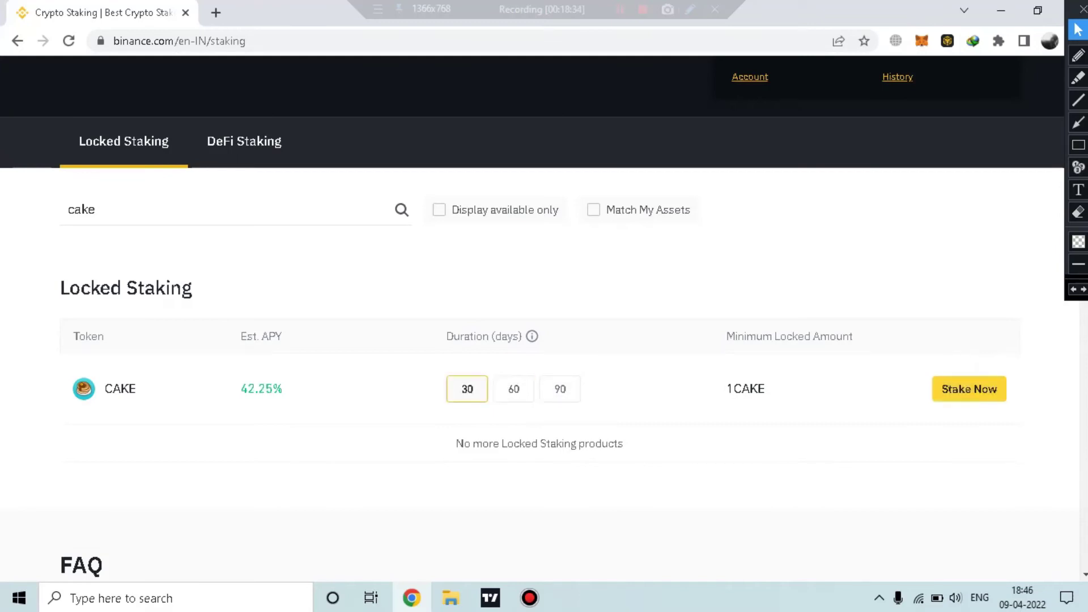
{"action": "left_click", "coordinate": [512, 389]}
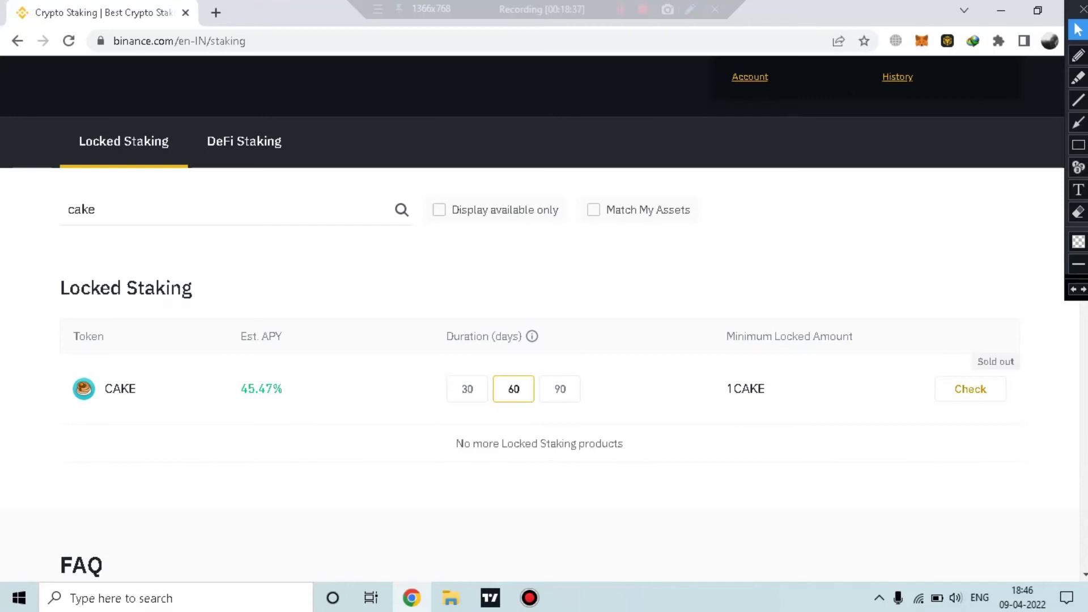
{"action": "left_click", "coordinate": [467, 389]}
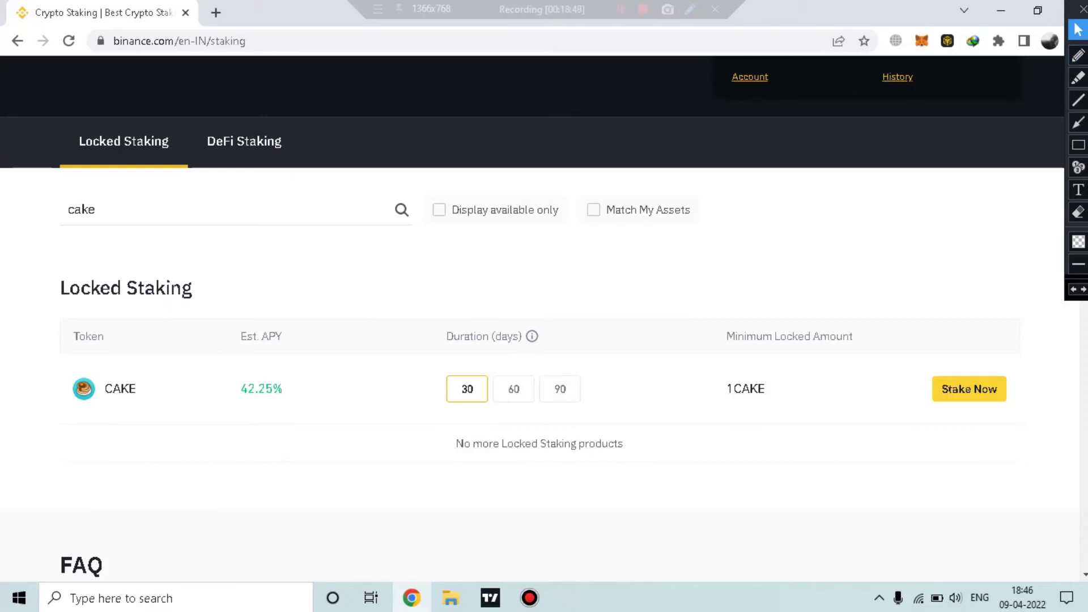
Return to the Wallet Overview, look through the My Assets list and open the Earn wallet
{"action": "left_click", "coordinate": [18, 41]}
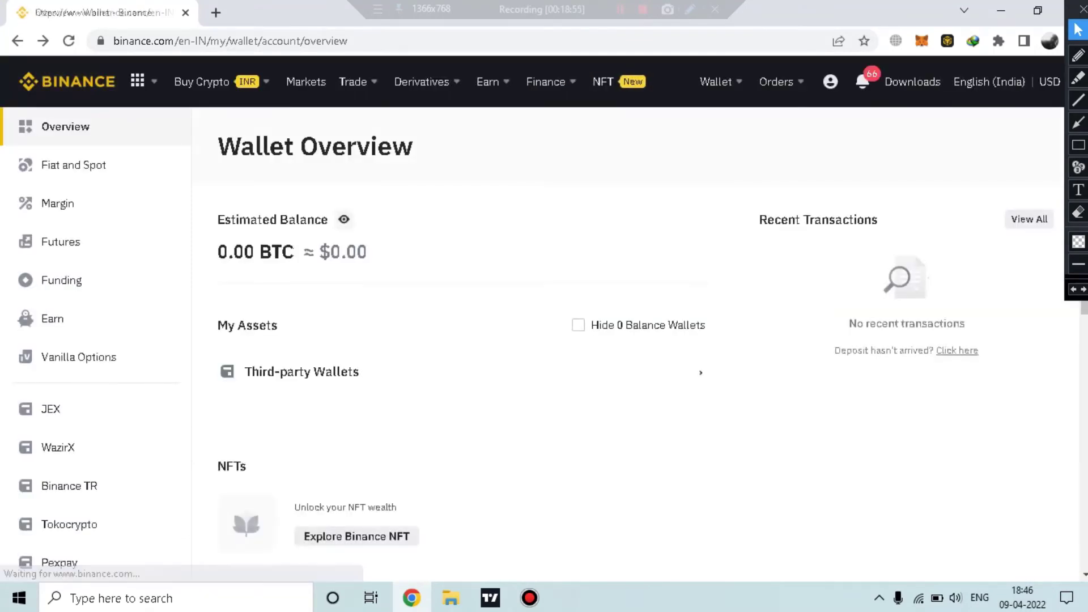
{"action": "scroll", "coordinate": [544, 318], "scroll_direction": "down", "scroll_amount": 8}
{"action": "scroll", "coordinate": [370, 371], "scroll_direction": "up", "scroll_amount": 10}
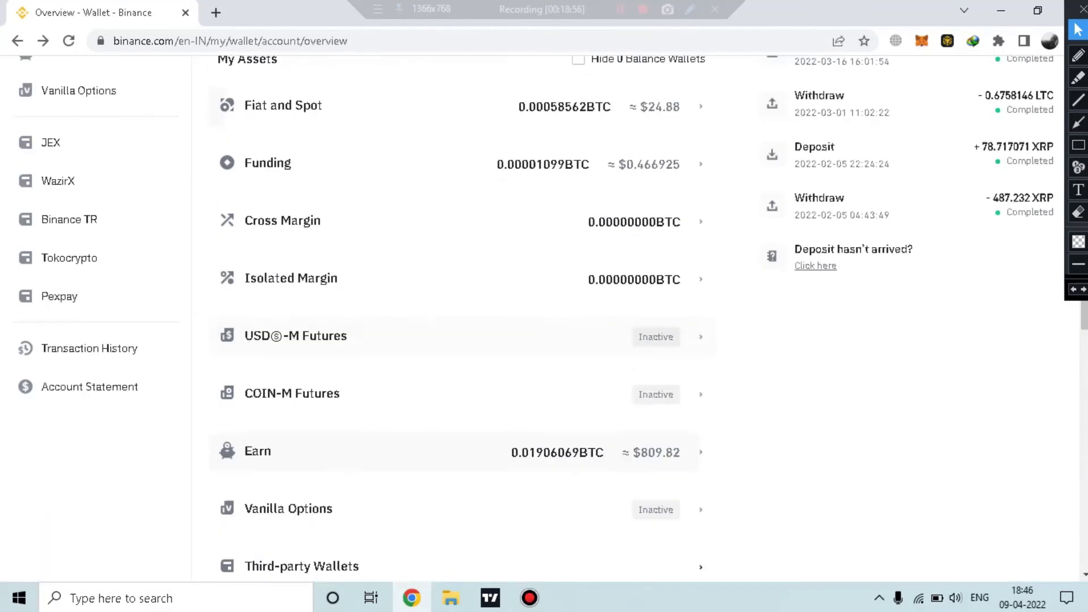
{"action": "scroll", "coordinate": [370, 371], "scroll_direction": "down", "scroll_amount": 5}
{"action": "scroll", "coordinate": [346, 353], "scroll_direction": "up", "scroll_amount": 3}
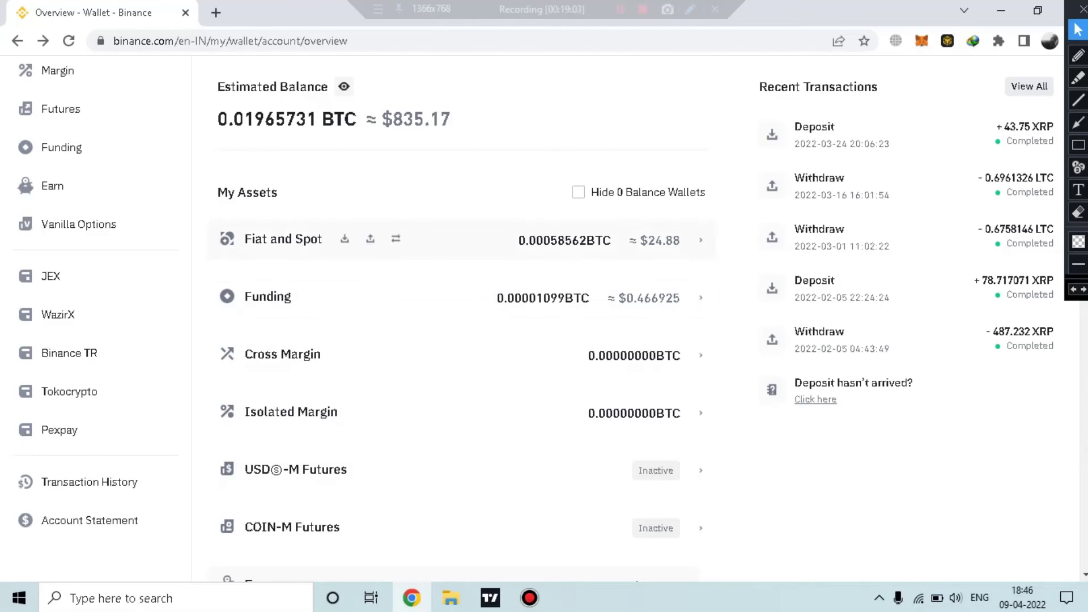
{"action": "scroll", "coordinate": [313, 296], "scroll_direction": "down", "scroll_amount": 5}
{"action": "left_click", "coordinate": [313, 317]}
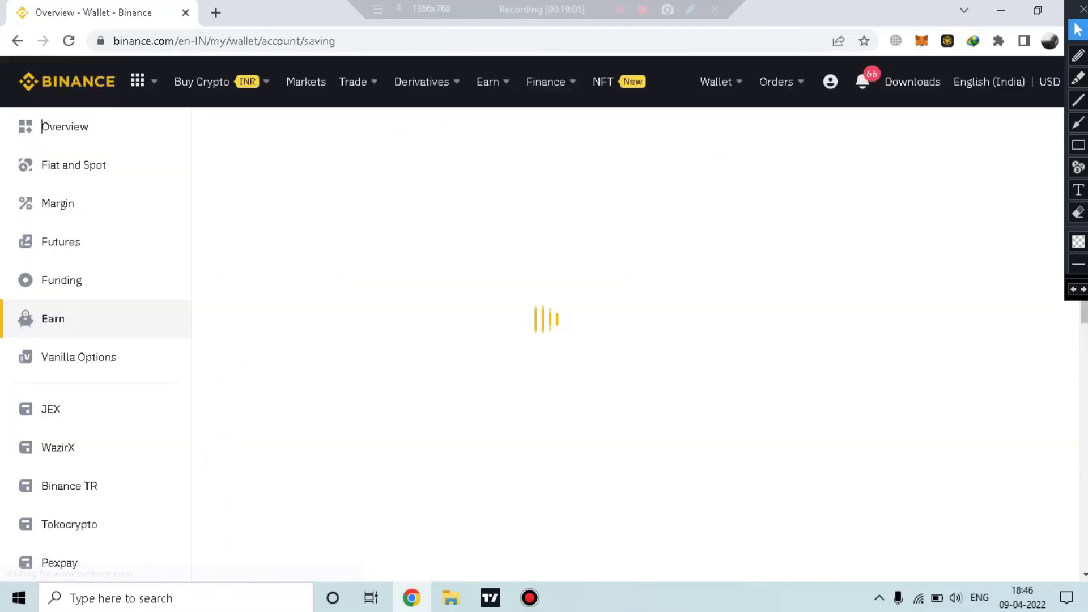
Briefly outline the Flexible savings category with a red rectangle, and view the Locked savings holdings
{"action": "scroll", "coordinate": [1000, 378], "scroll_direction": "down", "scroll_amount": 4}
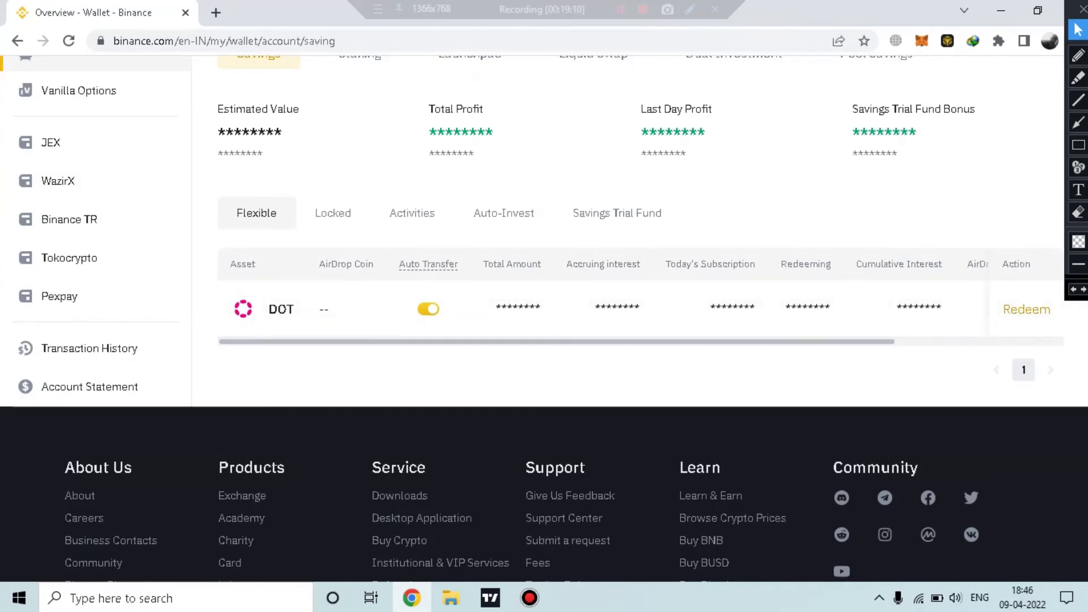
{"action": "left_click", "coordinate": [1077, 144]}
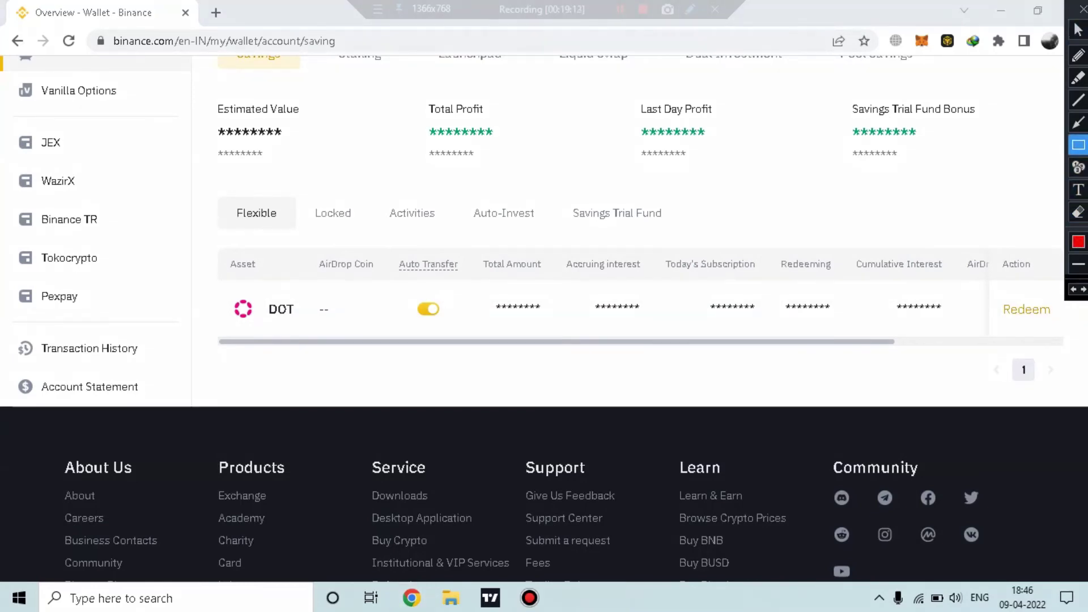
{"action": "left_click_drag", "start_coordinate": [202, 192], "coordinate": [294, 226]}
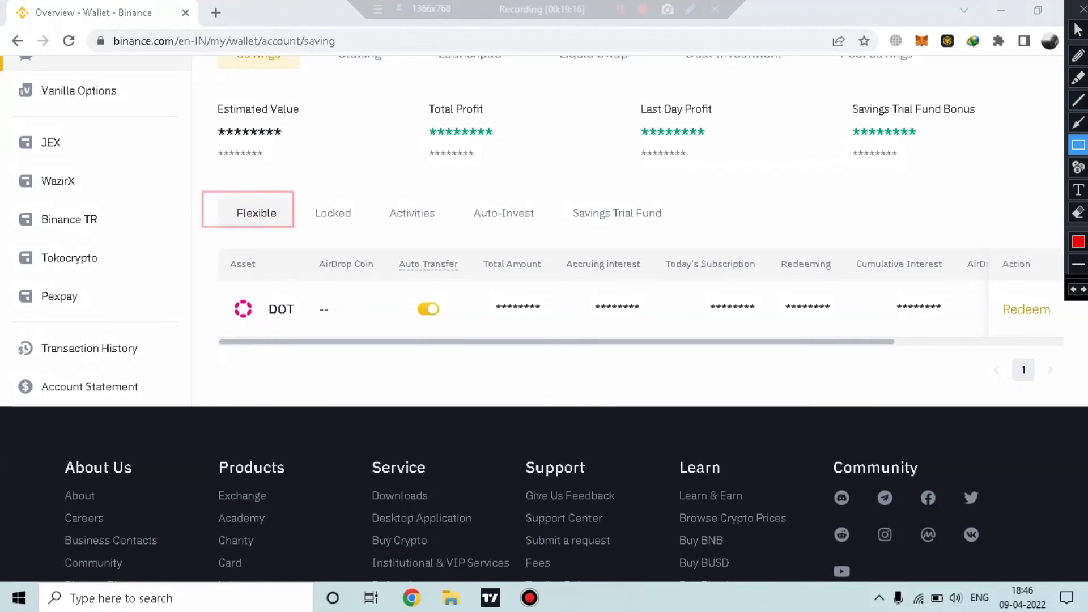
{"action": "left_click", "coordinate": [1078, 30]}
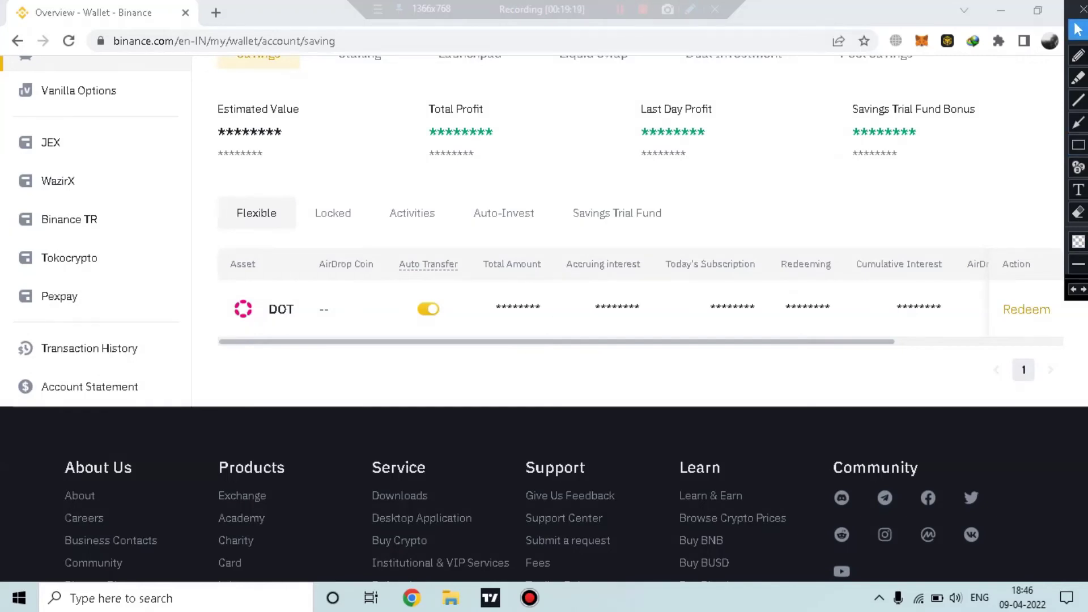
{"action": "left_click", "coordinate": [333, 213]}
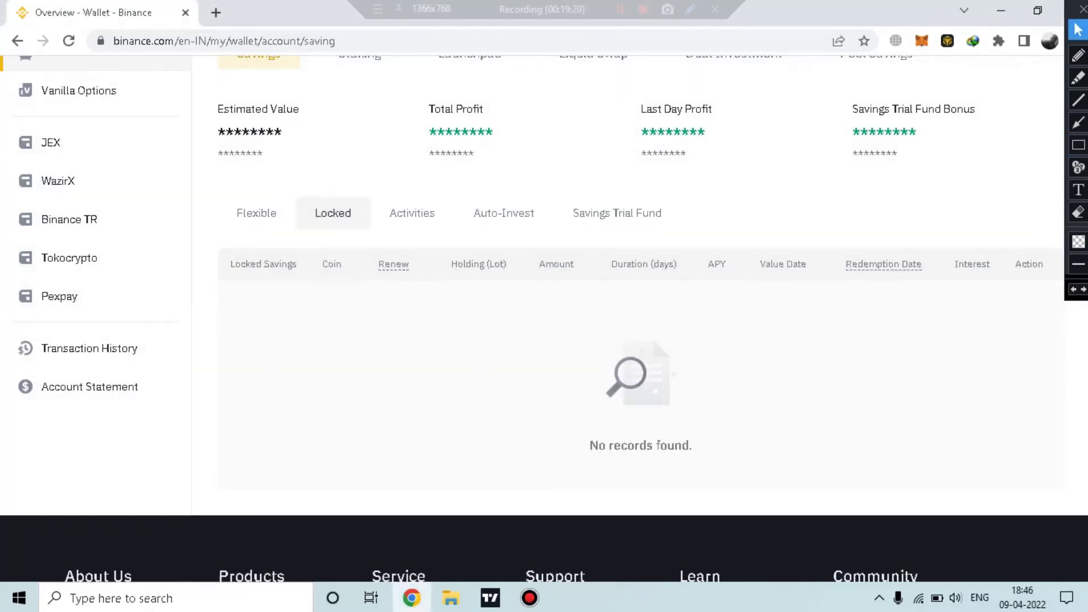
{"action": "scroll", "coordinate": [623, 317], "scroll_direction": "up", "scroll_amount": 3}
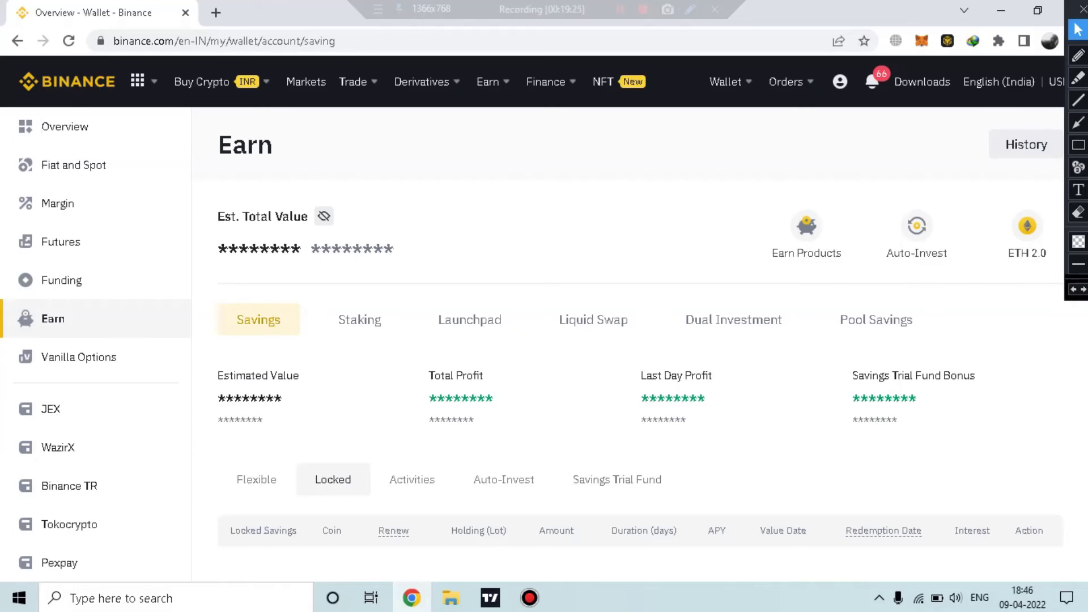
Show the Staking holdings of the Earn wallet and look across all columns of the CAKE locked staking position
{"action": "left_click", "coordinate": [359, 319]}
{"action": "scroll", "coordinate": [624, 317], "scroll_direction": "down", "scroll_amount": 3}
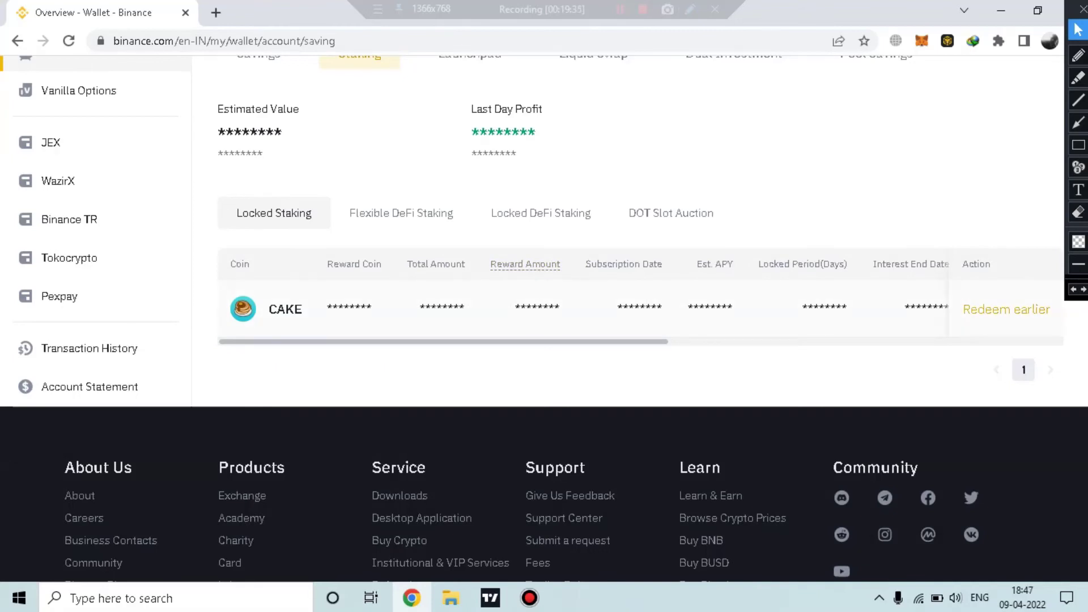
{"action": "left_click_drag", "start_coordinate": [661, 342], "coordinate": [1054, 341]}
{"action": "scroll", "coordinate": [639, 300], "scroll_direction": "left", "scroll_amount": 10}
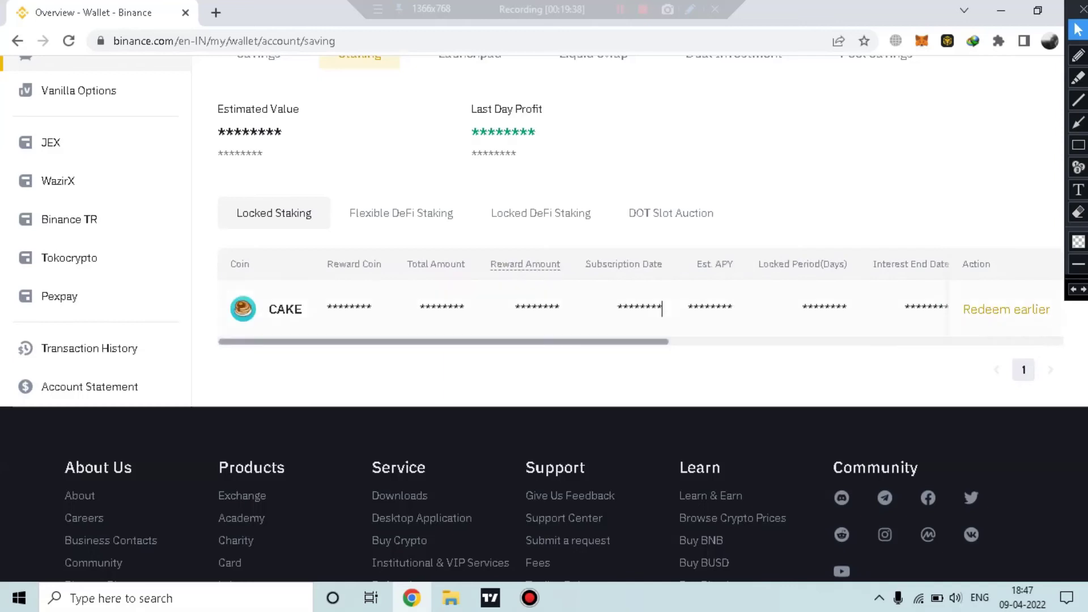
Reveal the hidden balances in the Earn wallet and review the CAKE locked staking position
{"action": "scroll", "coordinate": [640, 301], "scroll_direction": "up", "scroll_amount": 4}
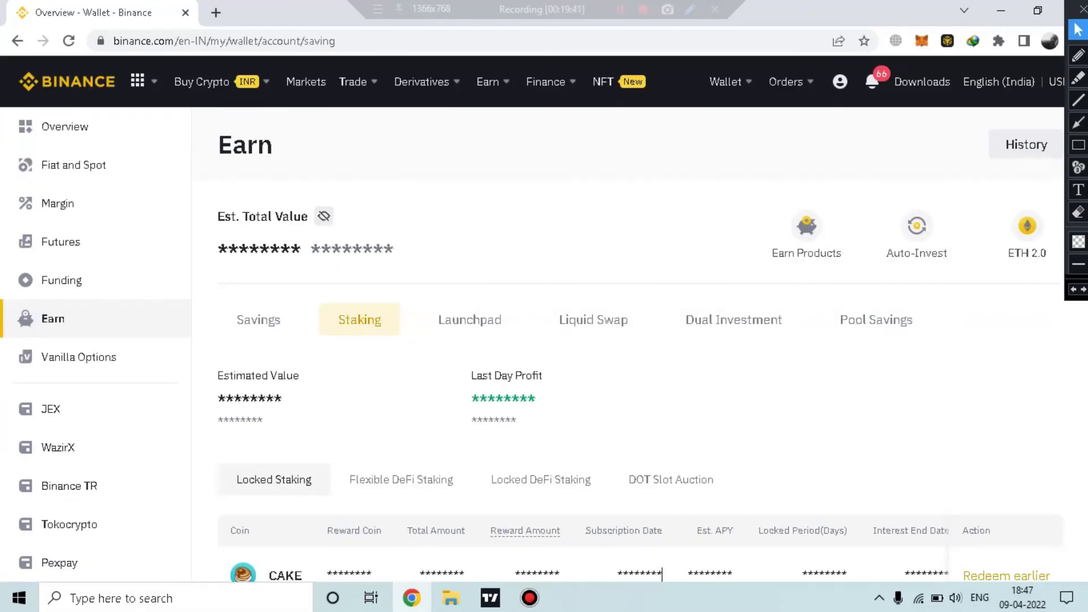
{"action": "scroll", "coordinate": [661, 441], "scroll_direction": "down", "scroll_amount": 2}
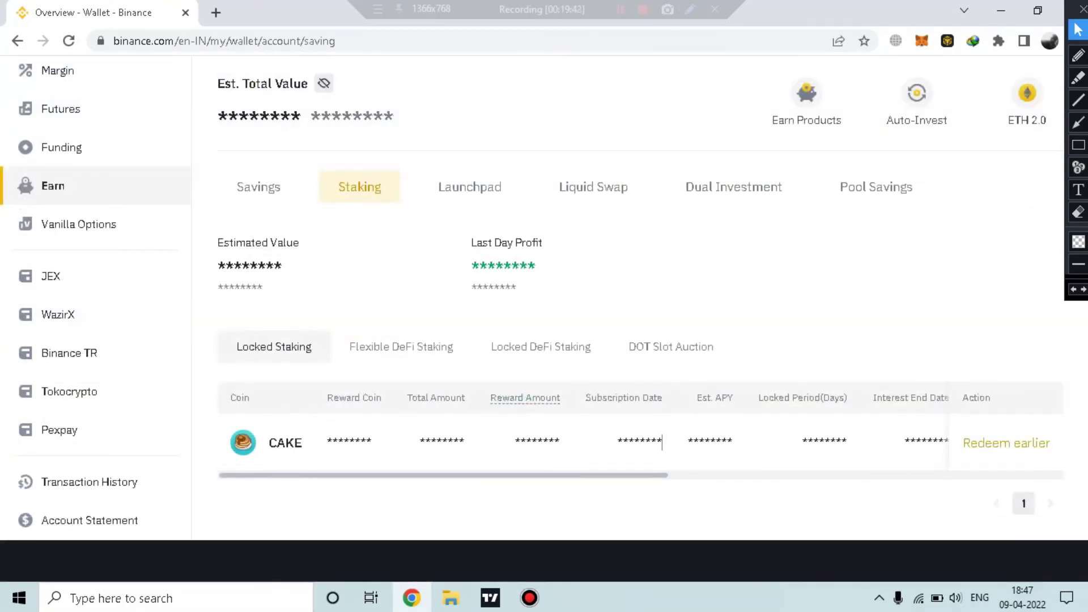
{"action": "scroll", "coordinate": [662, 441], "scroll_direction": "up", "scroll_amount": 2}
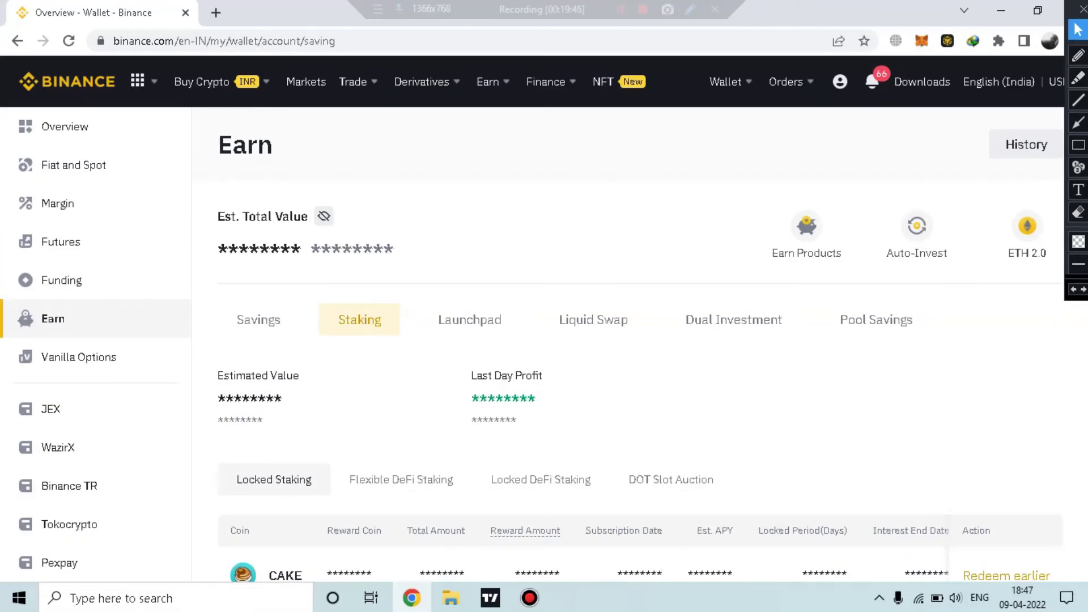
{"action": "scroll", "coordinate": [662, 573], "scroll_direction": "down", "scroll_amount": 6}
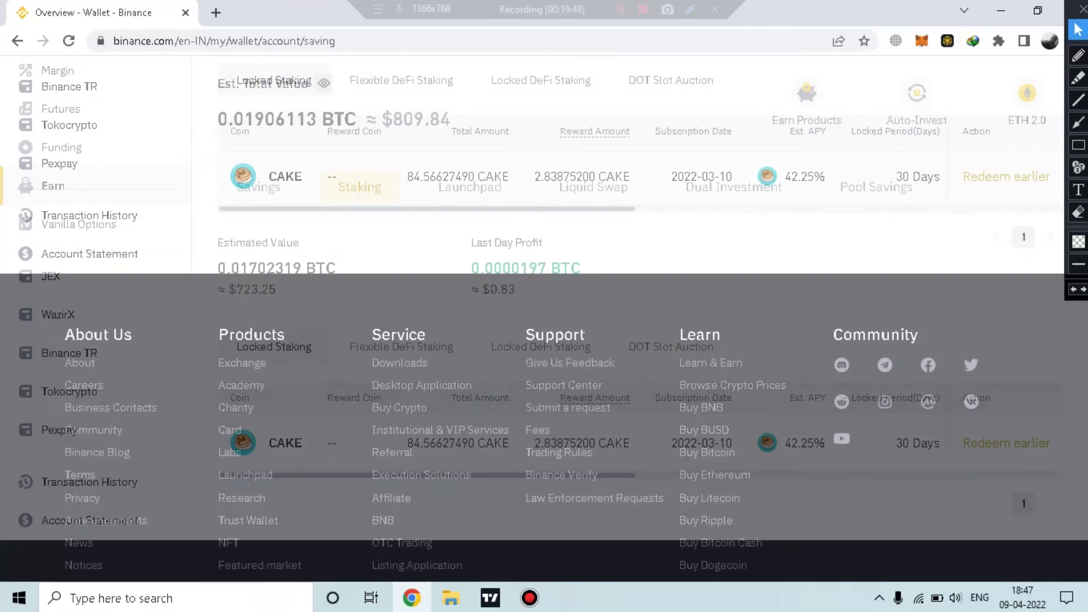
{"action": "scroll", "coordinate": [639, 318], "scroll_direction": "up", "scroll_amount": 5}
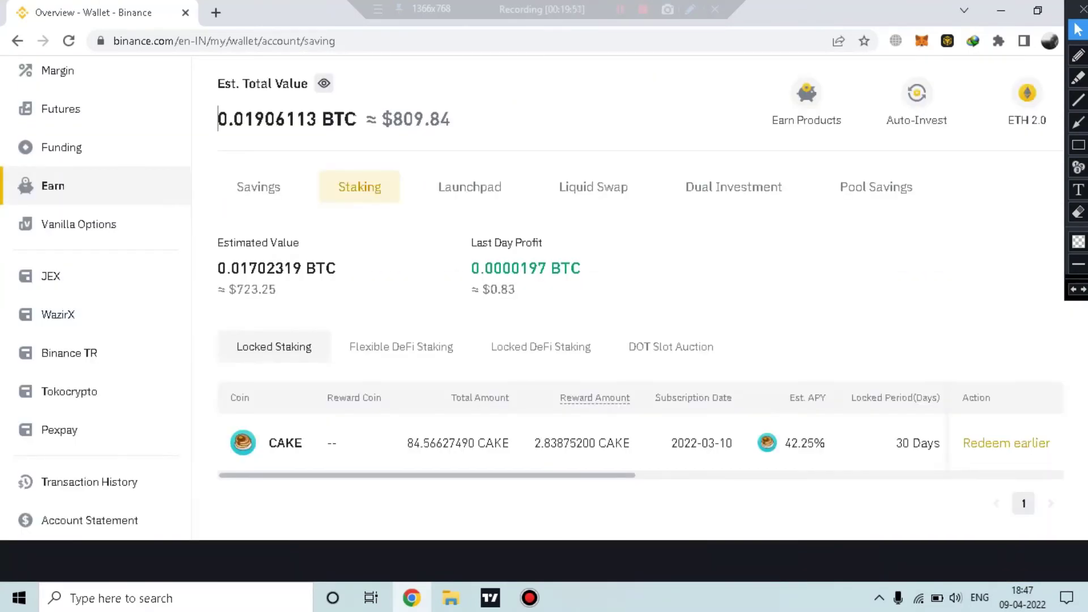